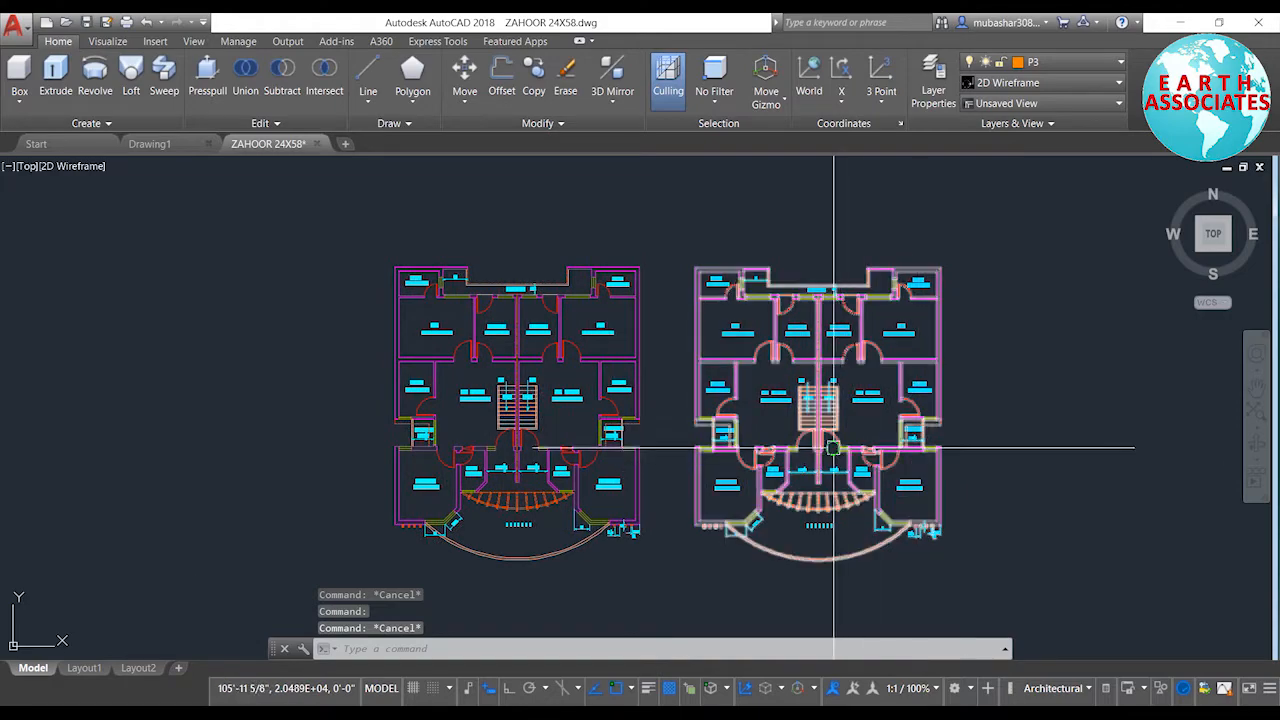
# Erase the duplicate floor plan on the right, keeping only the left plan
pyautogui.click(711, 295)
pyautogui.click(620, 510)
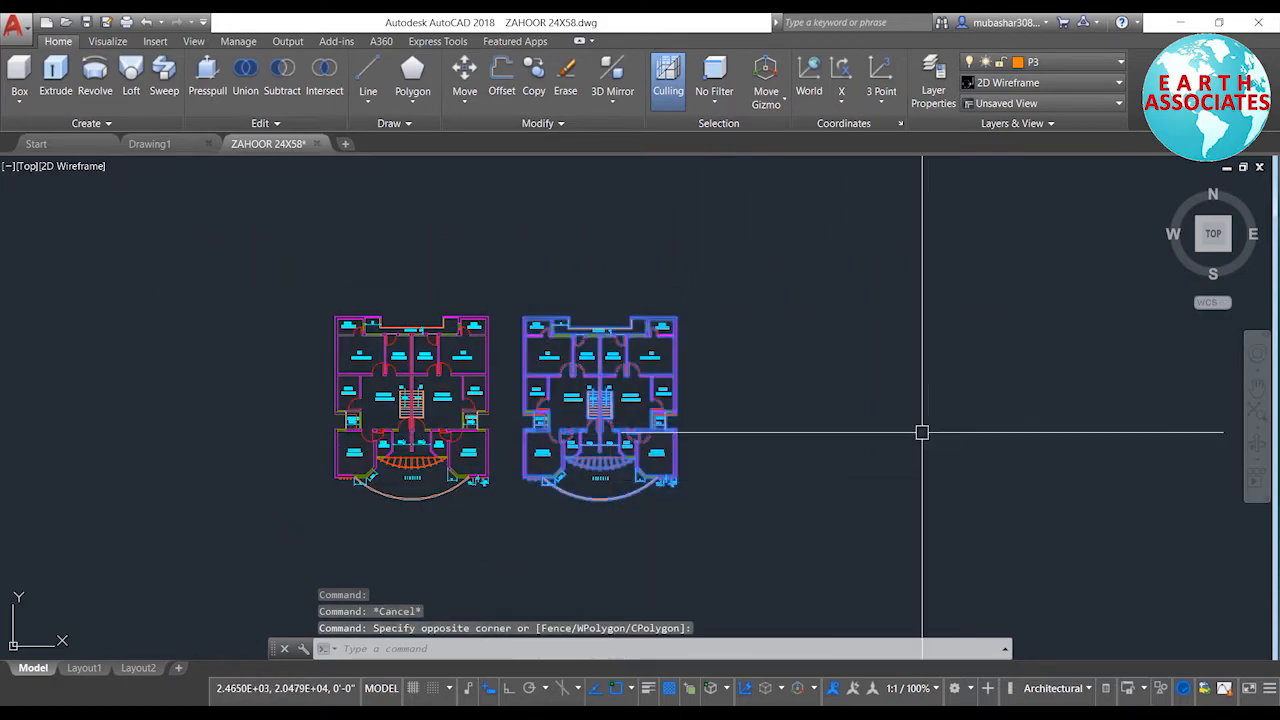
pyautogui.press('e')
pyautogui.press('space')
pyautogui.scroll(4, 630, 519)
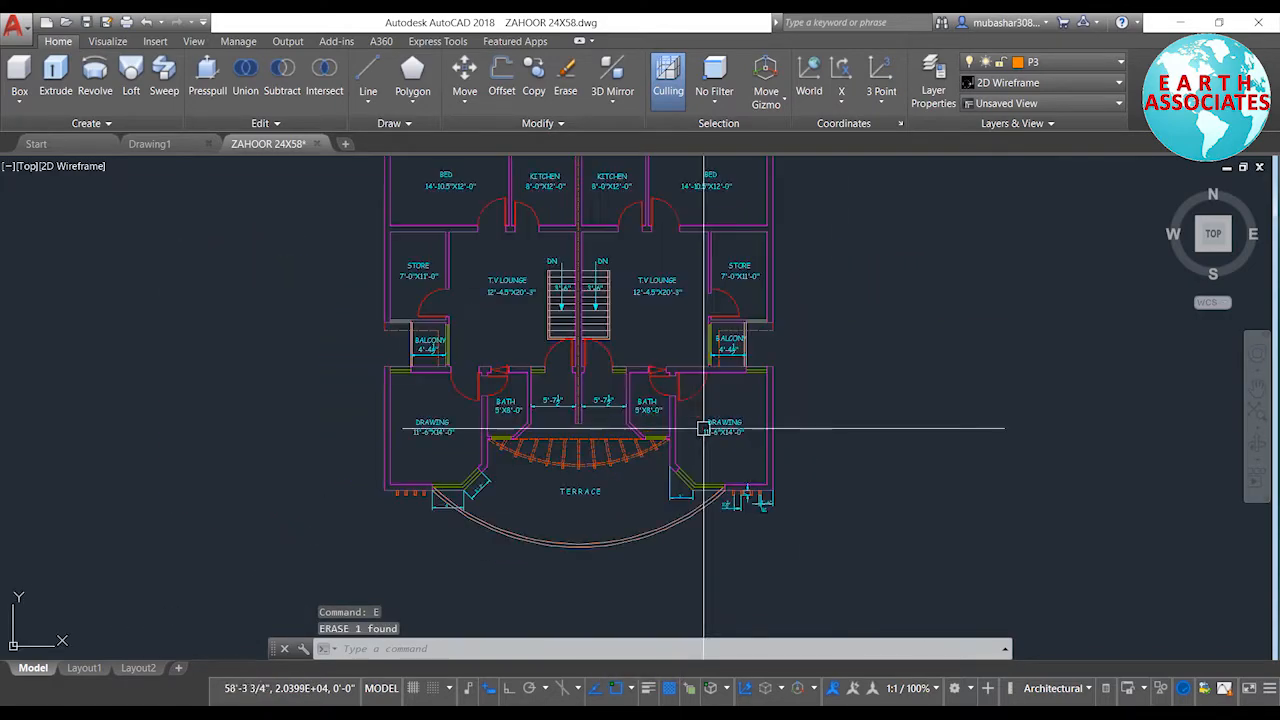
pyautogui.scroll(-2, 630, 519)
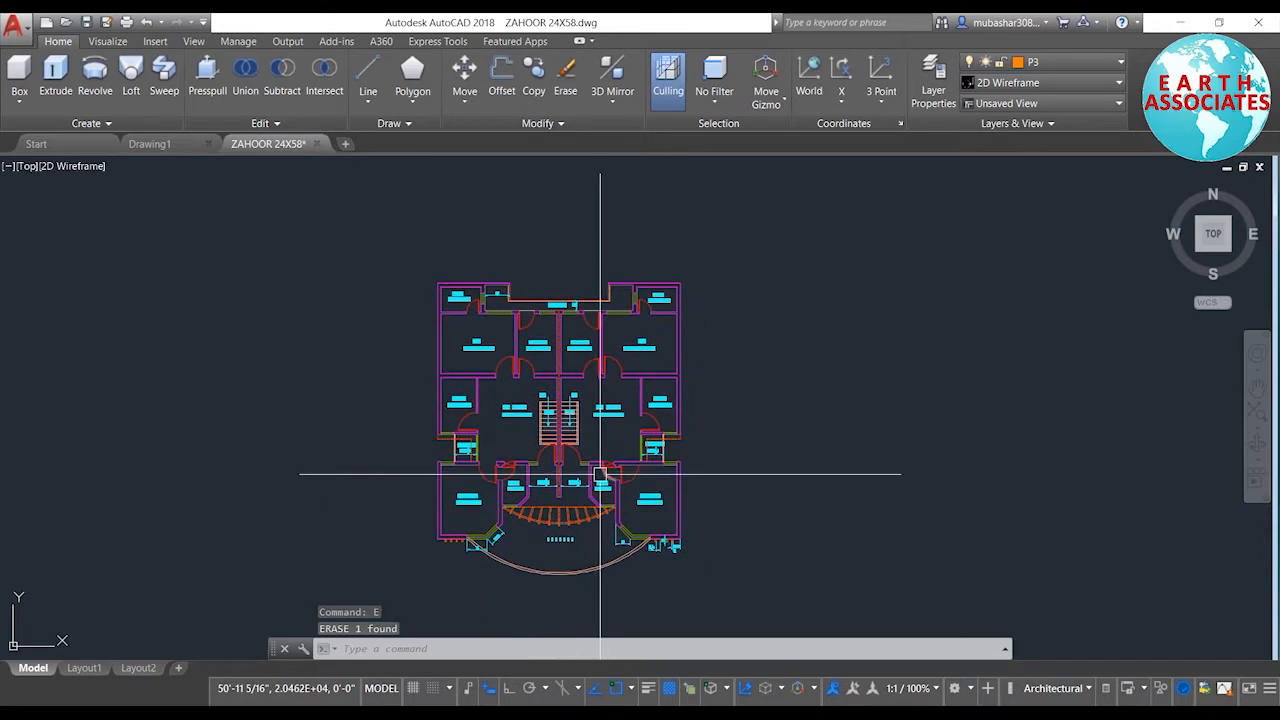
pyautogui.moveTo(618, 428)
pyautogui.mouseDown(button='middle')
pyautogui.moveTo(611, 394)
pyautogui.moveTo(621, 405)
pyautogui.mouseUp(button='middle')
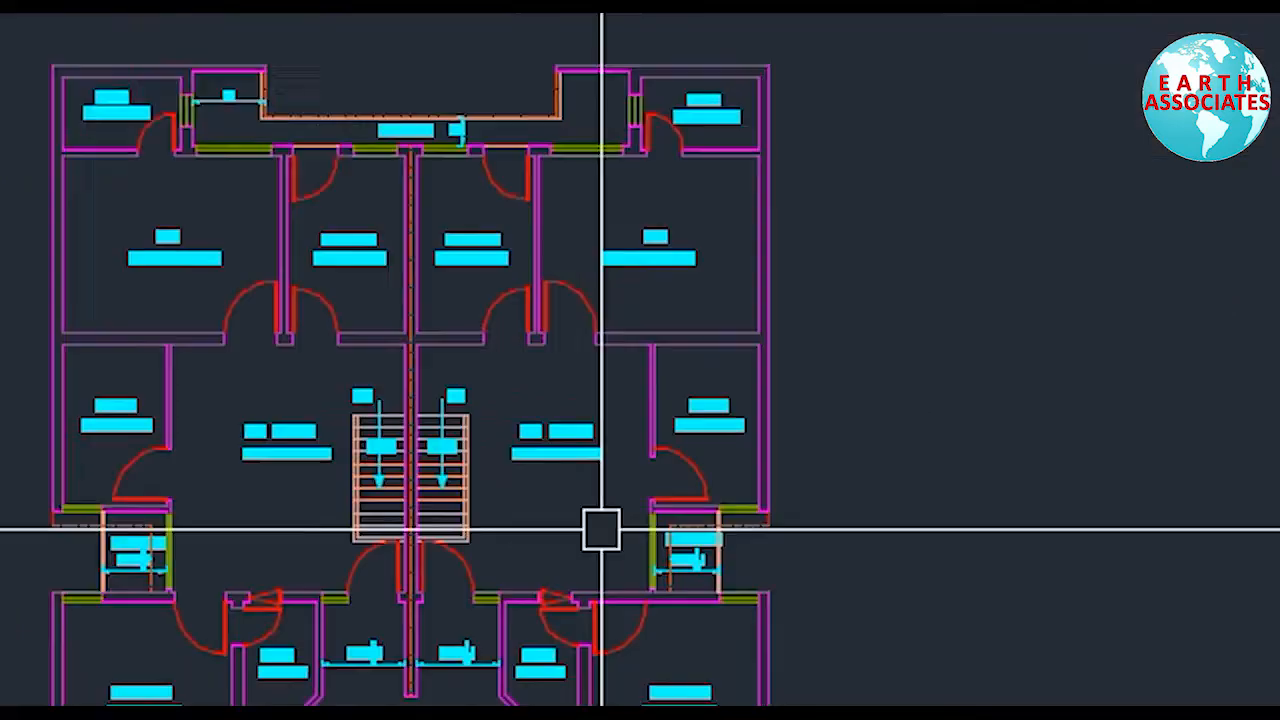
# Start a block definition named "home" with its base point at the upper-left outer wall corner of the floor plan
pyautogui.write('b')
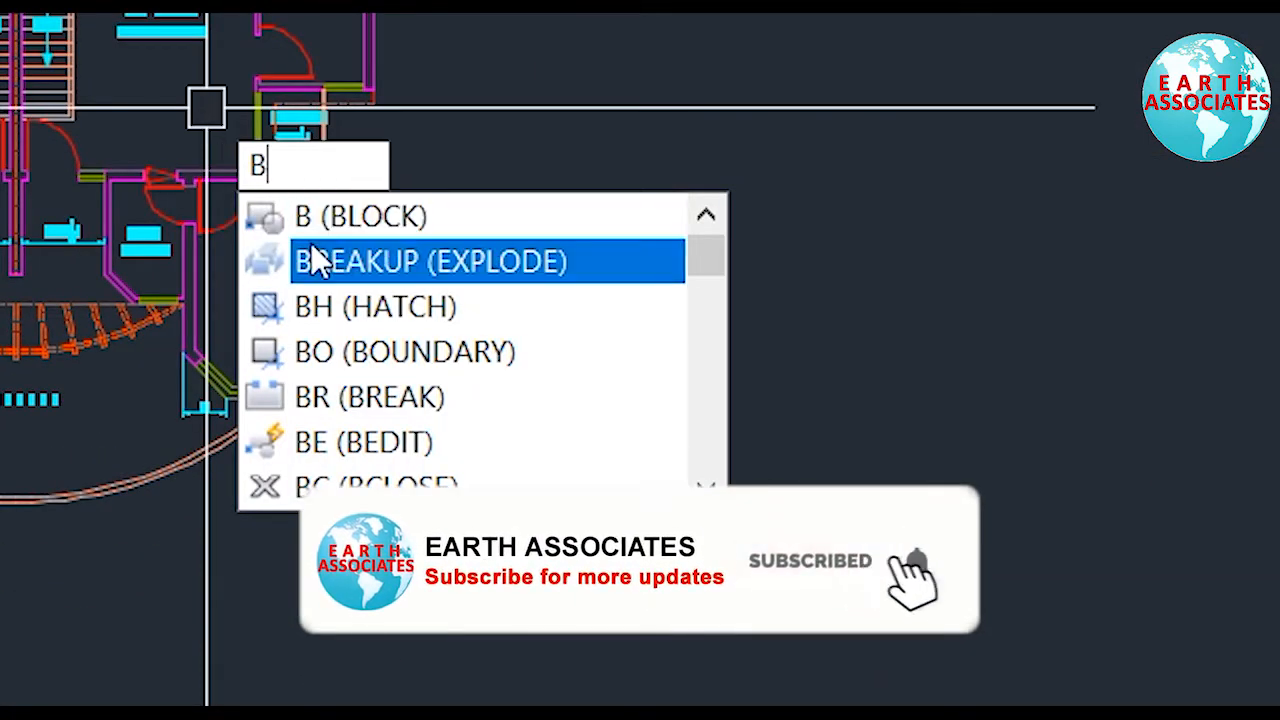
pyautogui.click(371, 214)
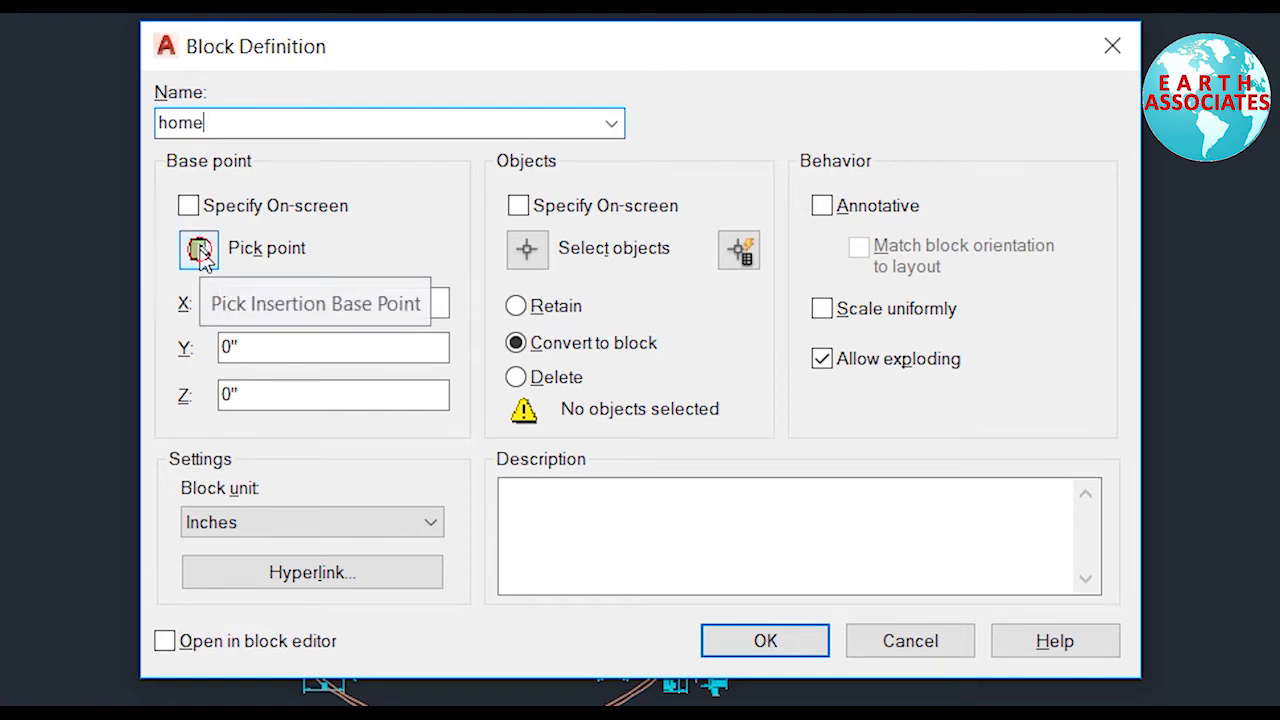
pyautogui.click(199, 252)
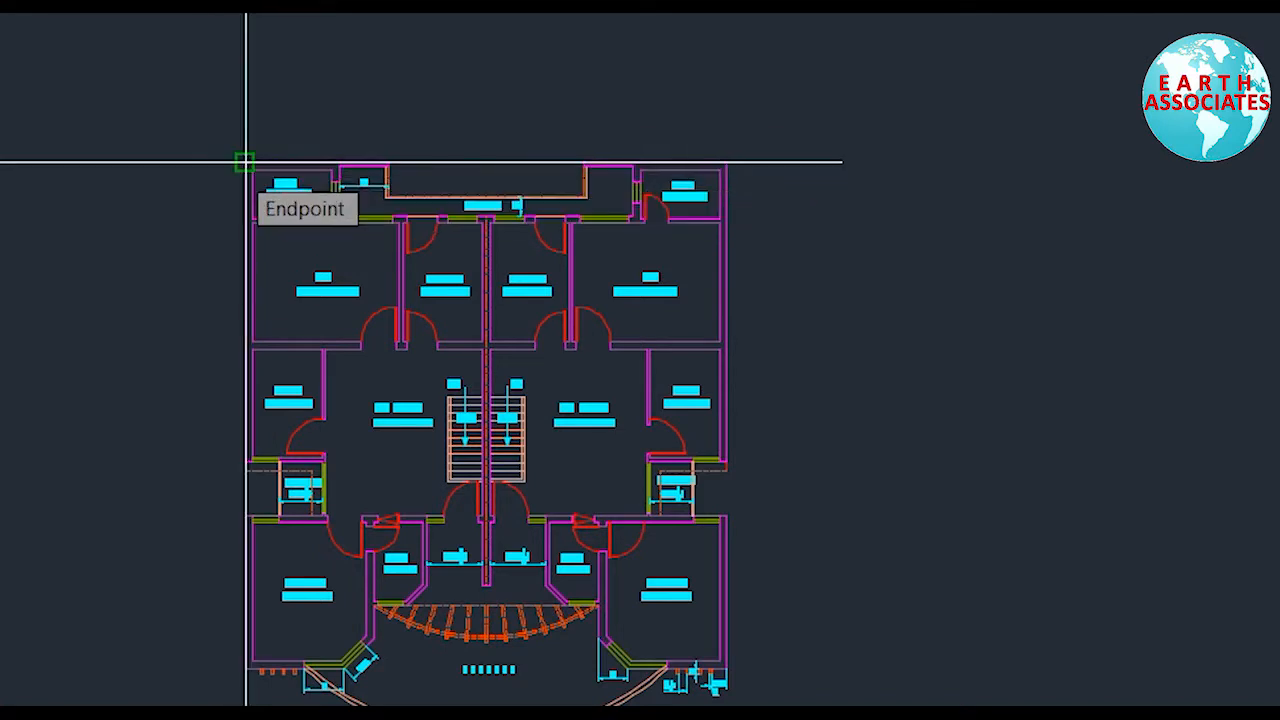
pyautogui.scroll(5, 151, 169)
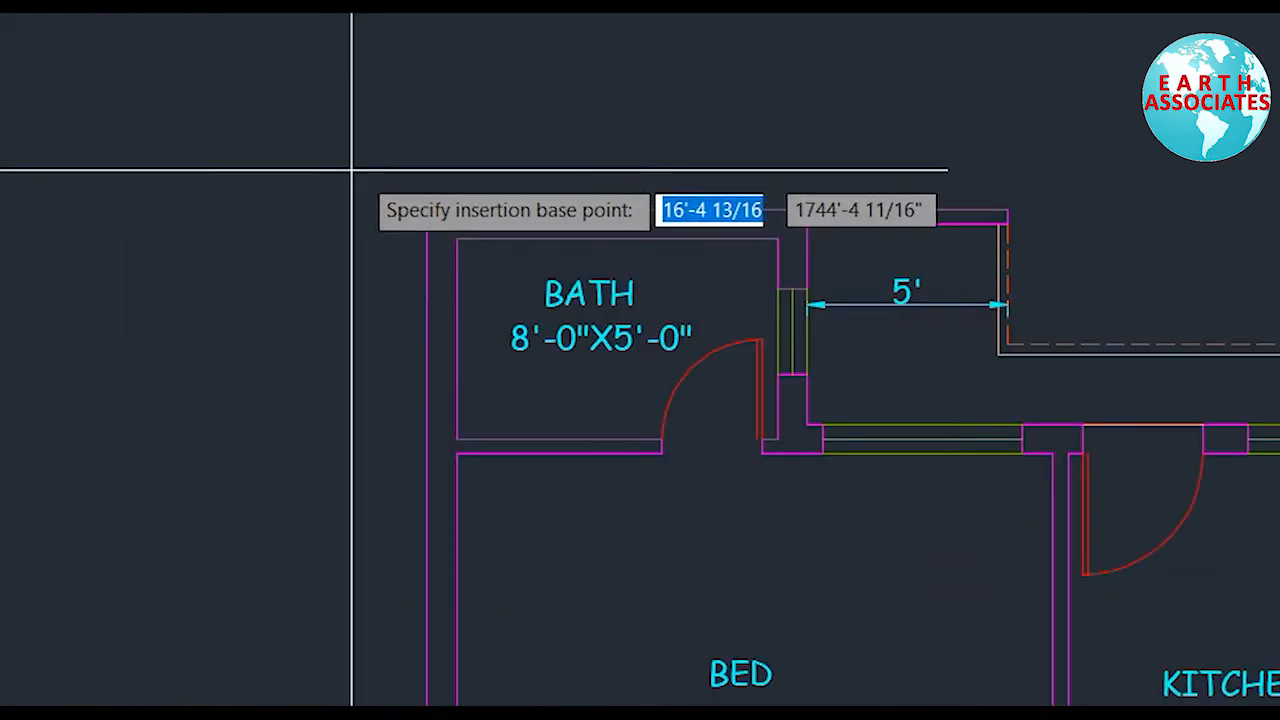
pyautogui.click(424, 206)
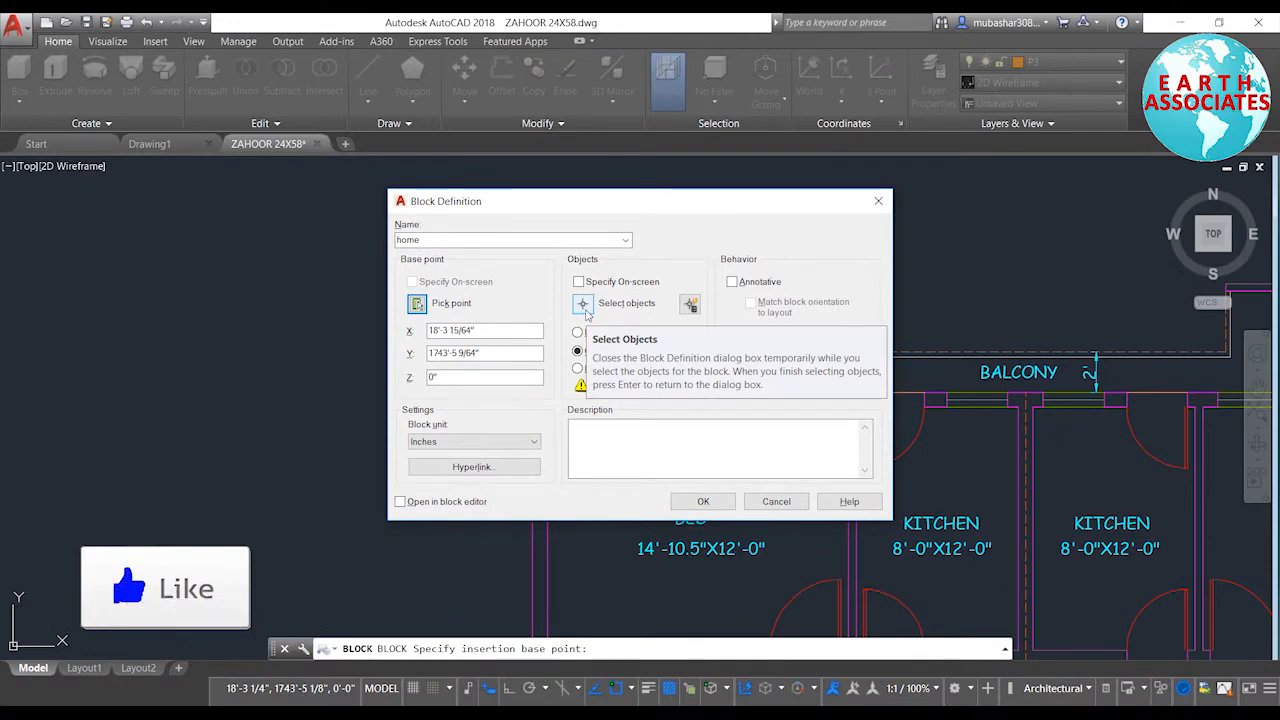
# Add the whole floor plan to the block definition and create it with Convert to block and Allow exploding on
pyautogui.click(583, 304)
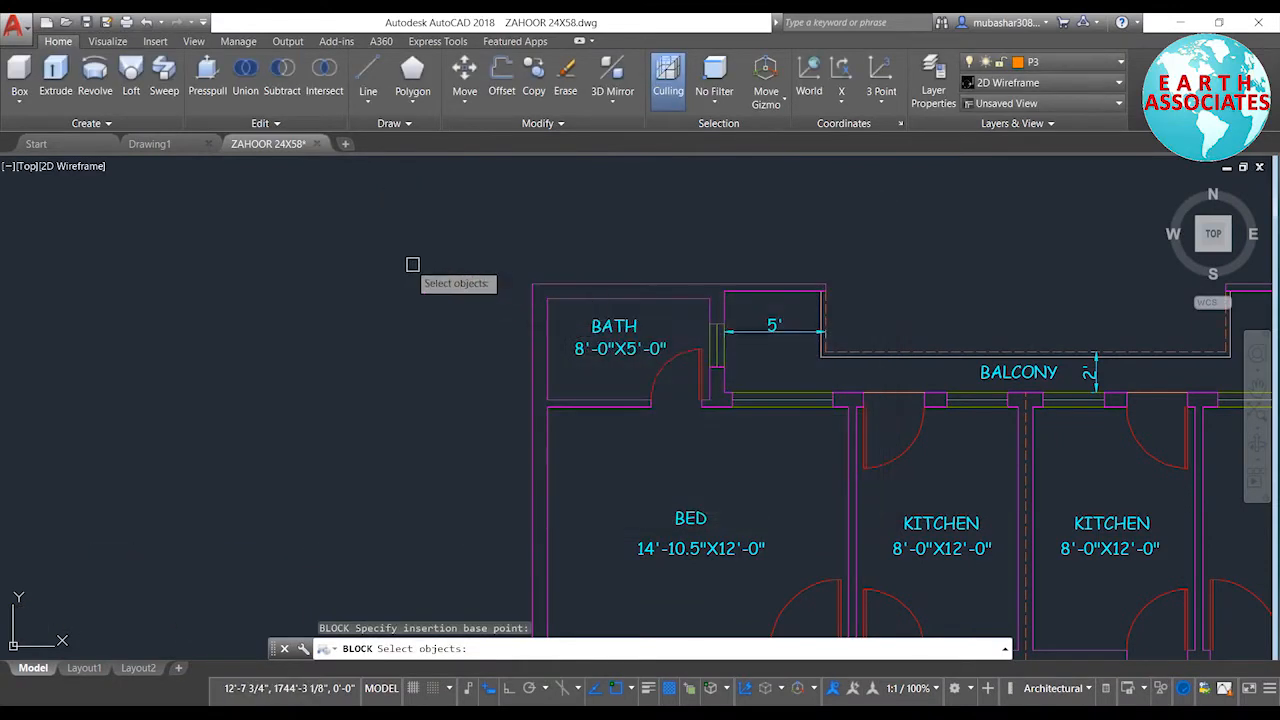
pyautogui.scroll(-5, 443, 280)
pyautogui.click(742, 212)
pyautogui.click(354, 566)
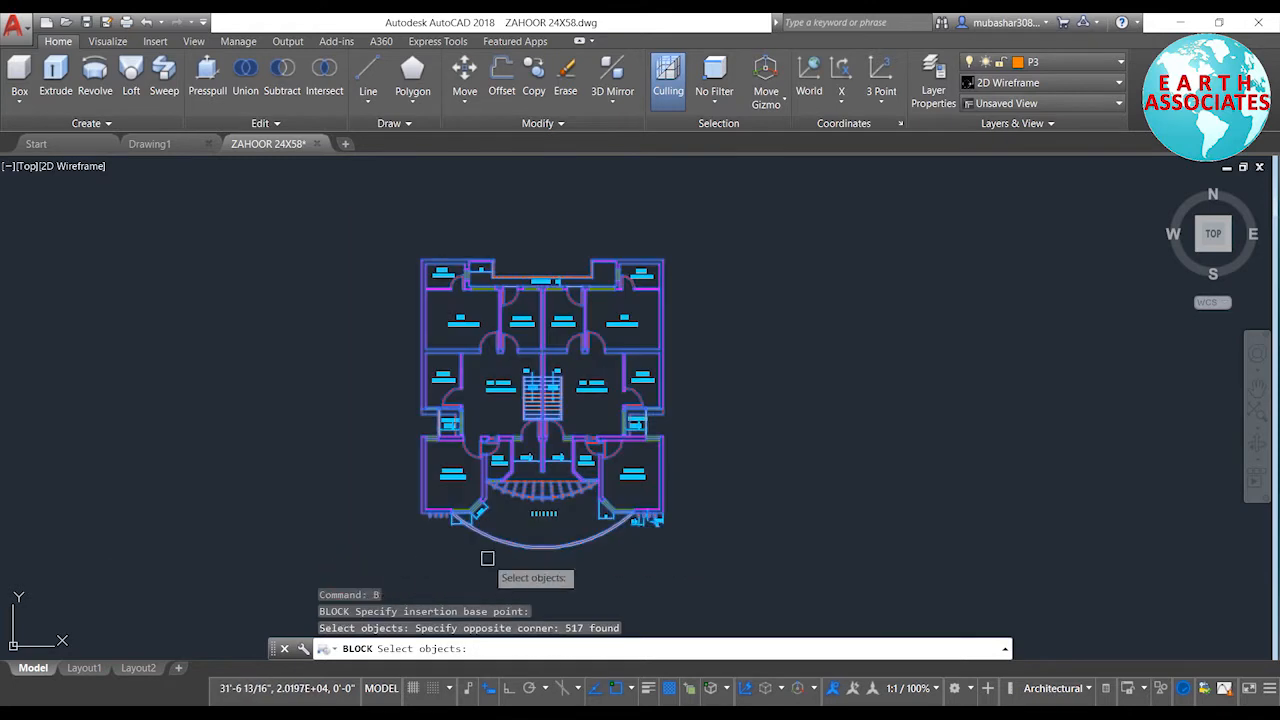
pyautogui.press('space')
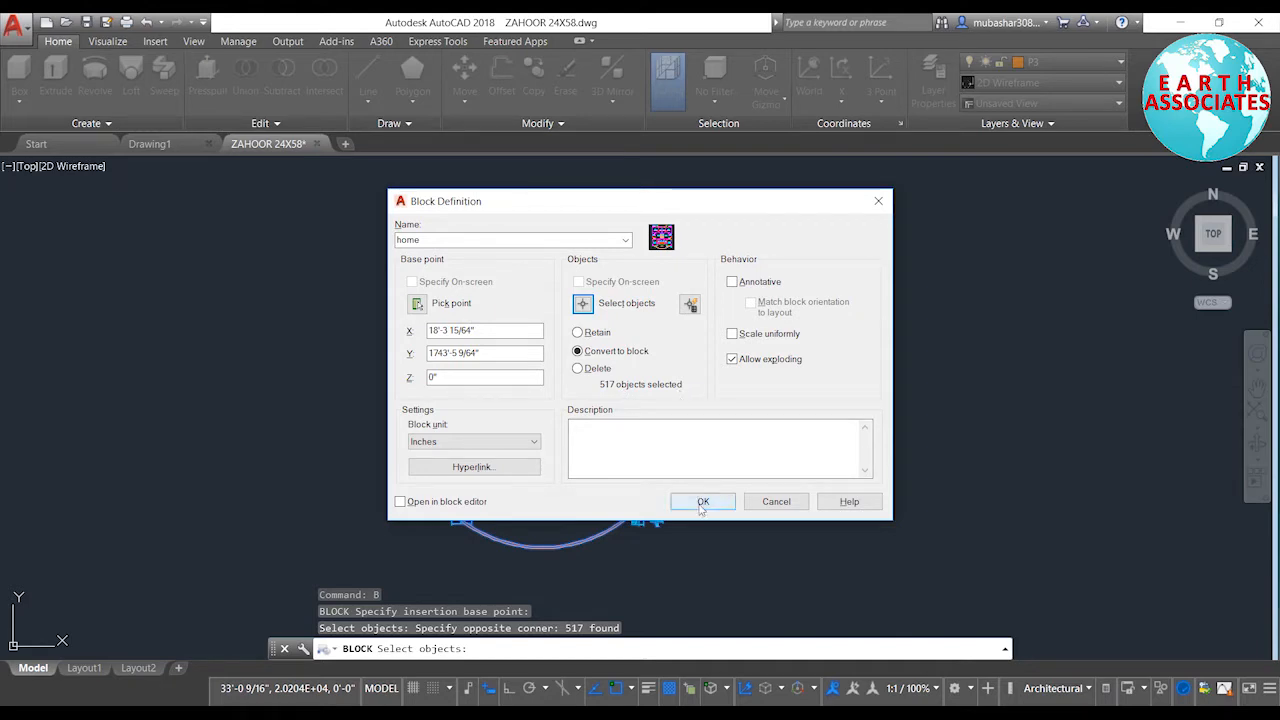
pyautogui.click(703, 502)
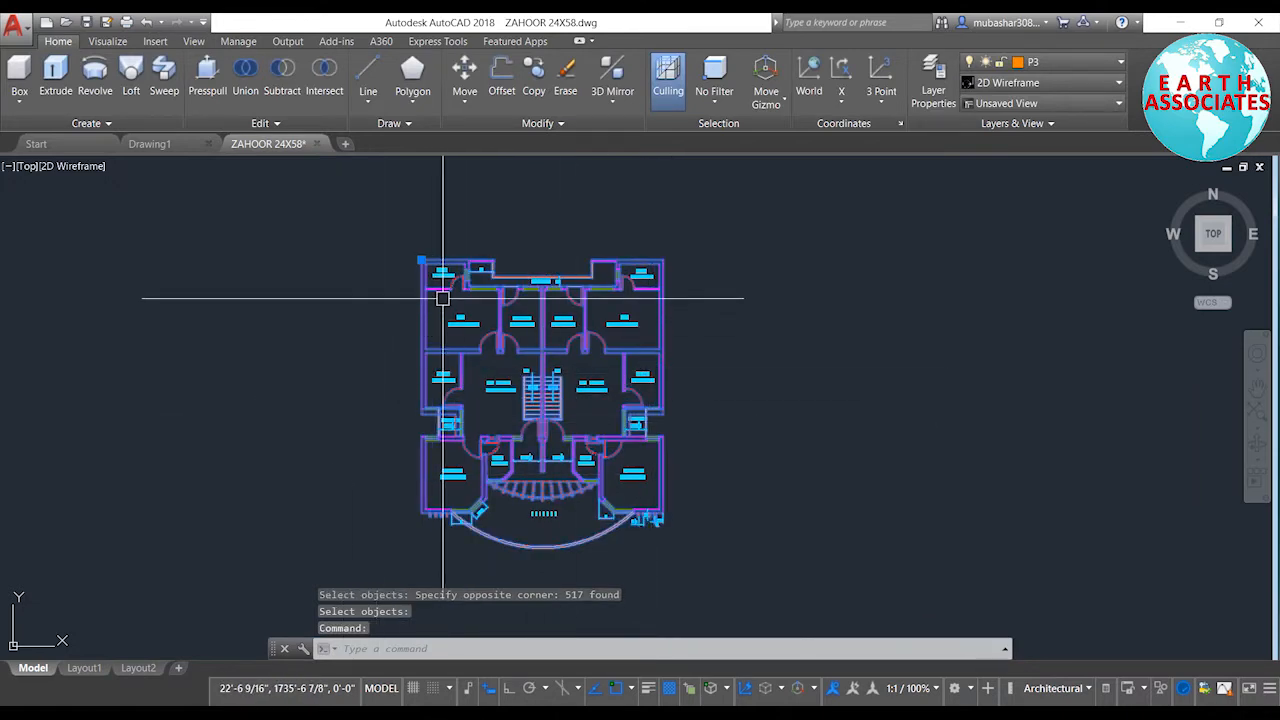
# Examine the insertion grip at the upper-left corner of the home block, then clear the selection
pyautogui.scroll(6, 440, 255)
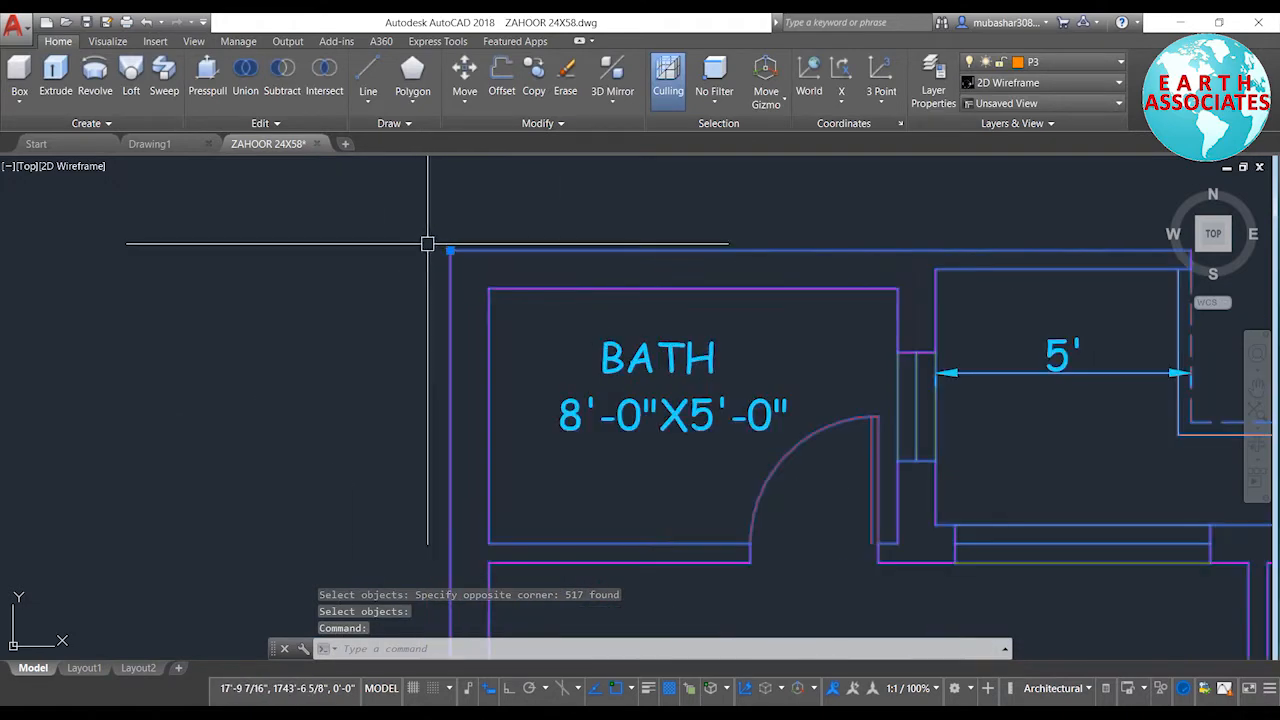
pyautogui.scroll(-6, 453, 247)
pyautogui.scroll(2, 575, 282)
pyautogui.scroll(-2, 567, 283)
pyautogui.moveTo(586, 334); pyautogui.dragTo(643, 357, button='middle')
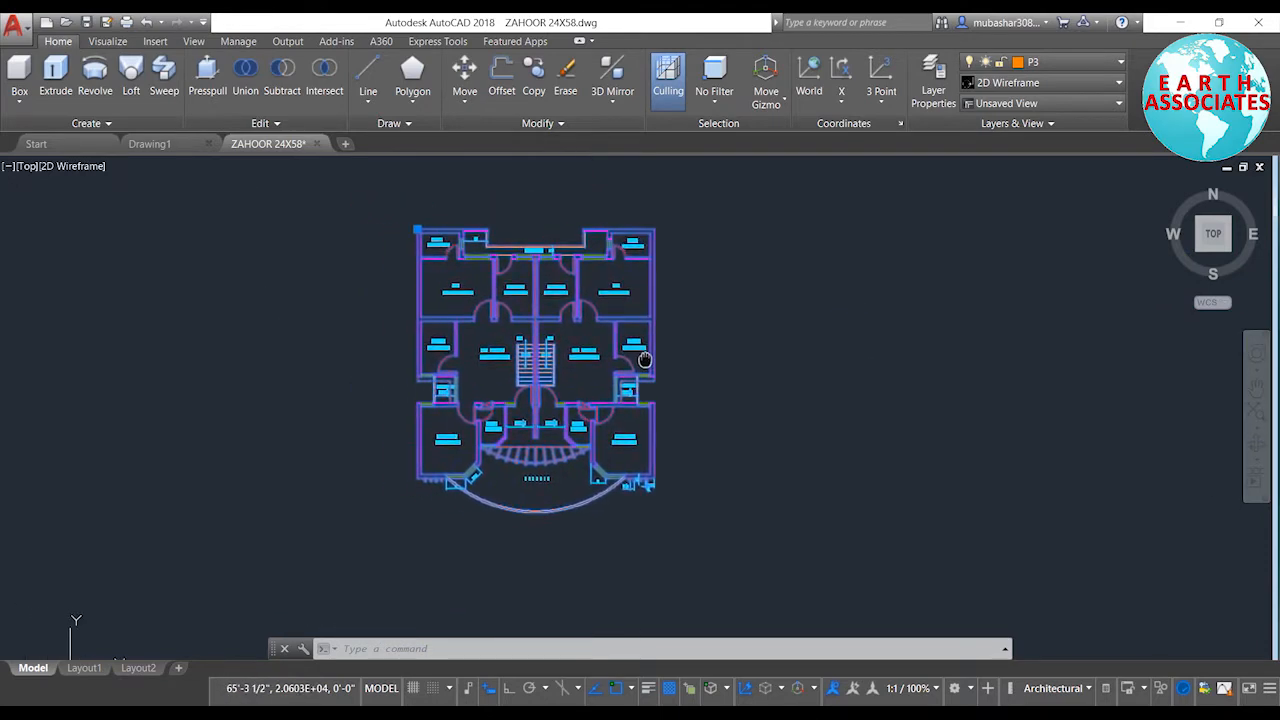
pyautogui.scroll(2, 645, 357)
pyautogui.press('Escape')
pyautogui.scroll(-2, 685, 400)
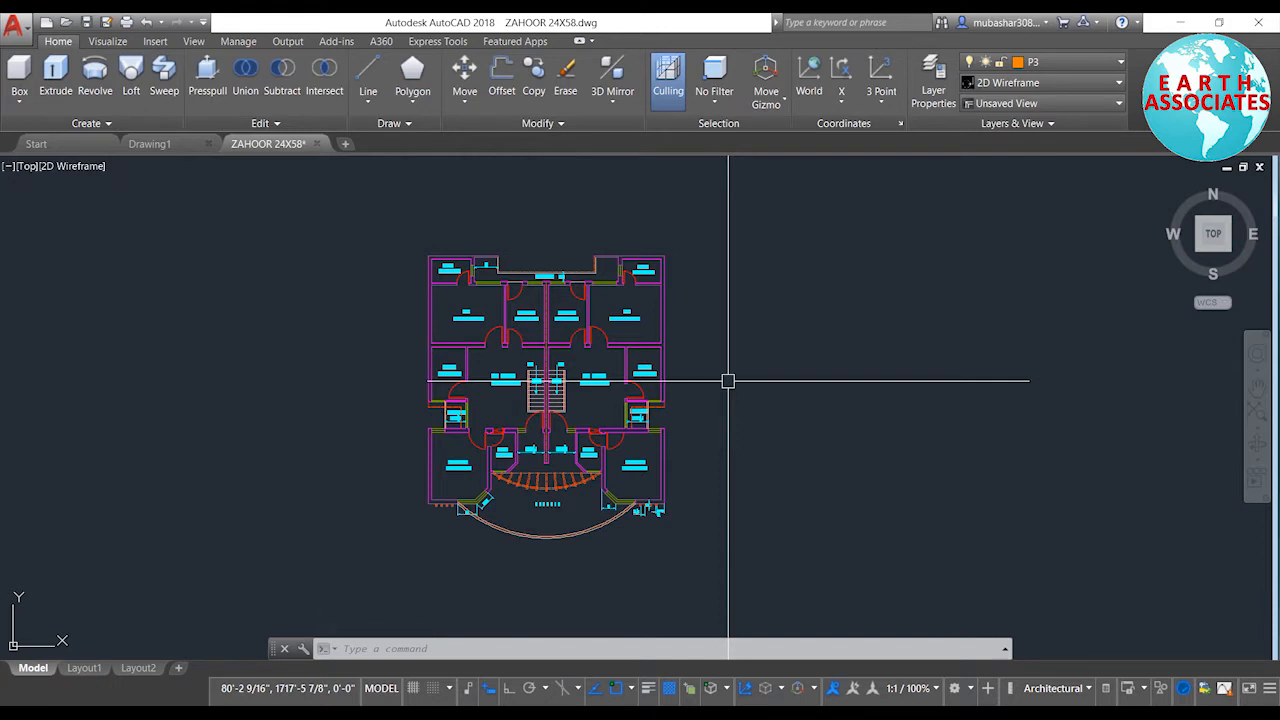
# Erase the home block reference from the drawing
pyautogui.click(666, 352)
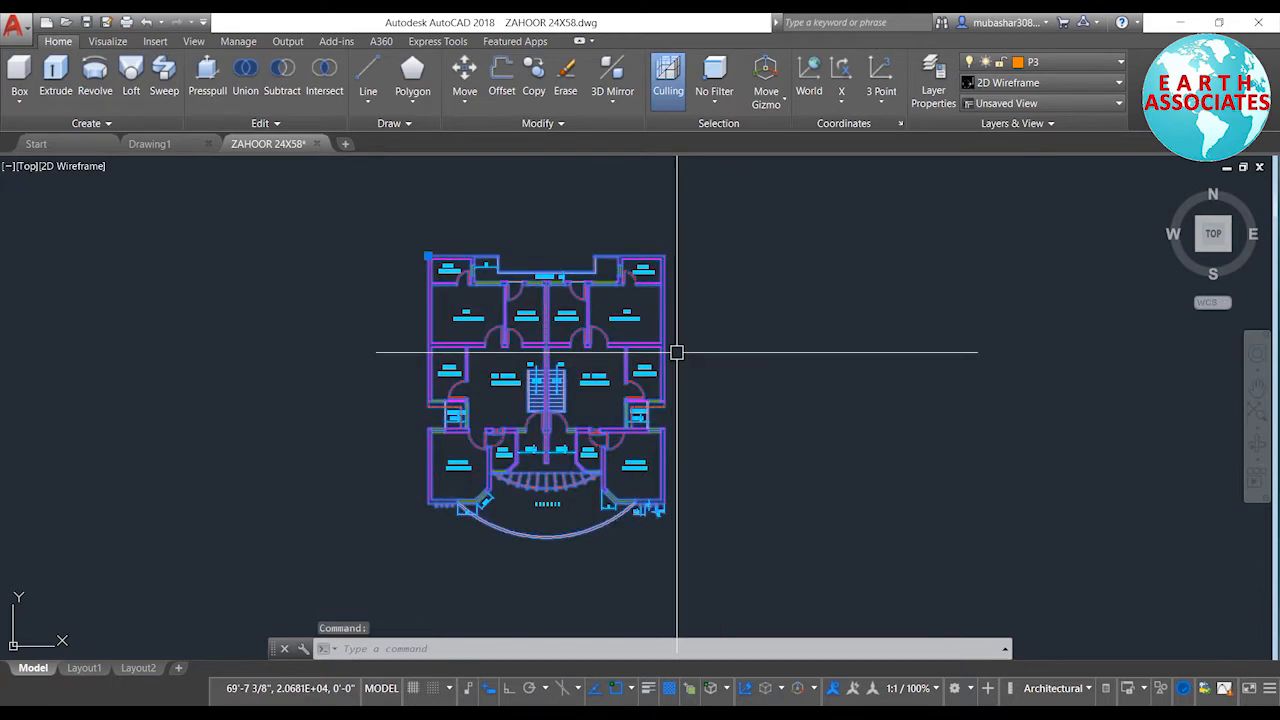
pyautogui.moveTo(677, 351); pyautogui.dragTo(564, 362, button='middle')
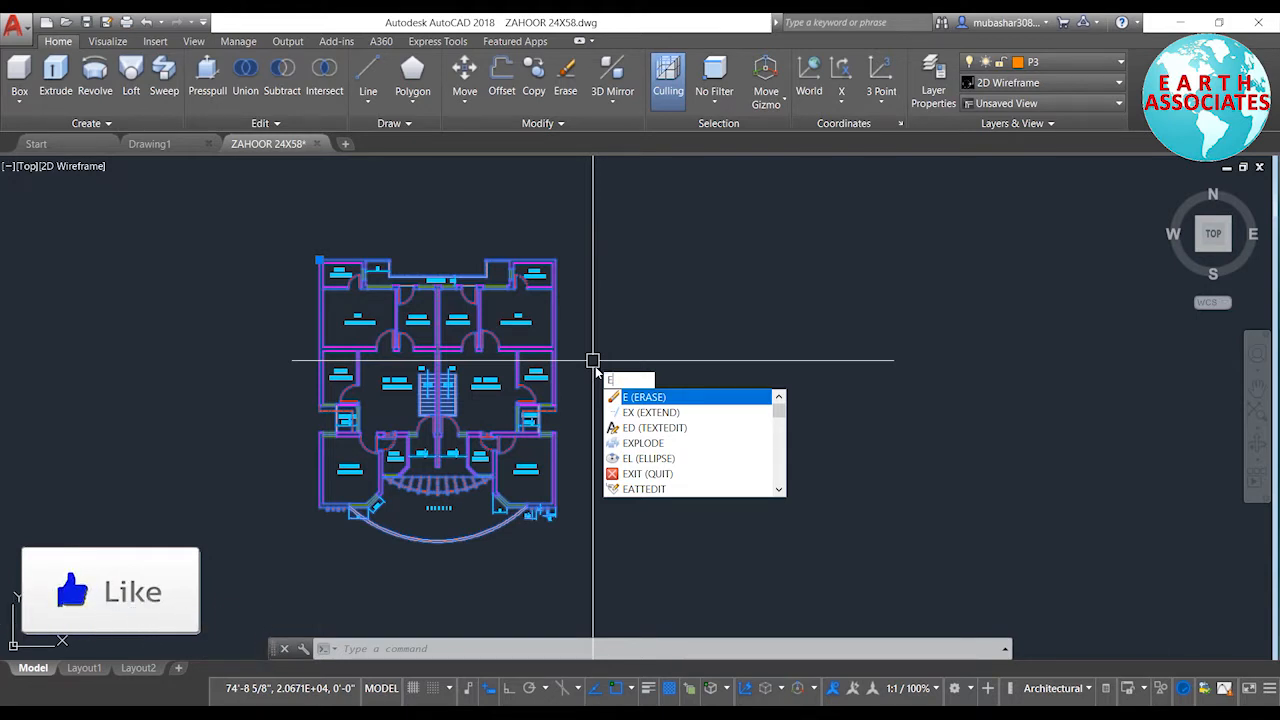
pyautogui.press('space')
pyautogui.press('Escape')
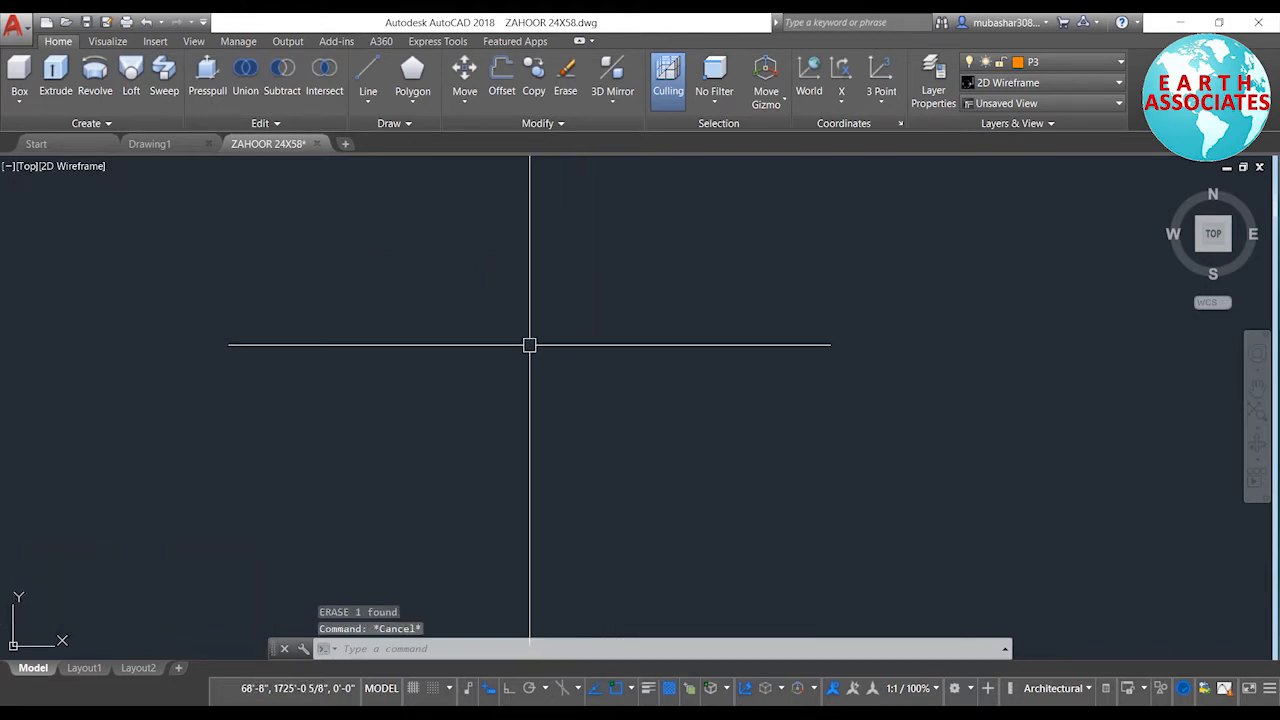
# Insert the block "home" at scale 1 and rotation 0, specifying its position on screen in the empty drawing area
pyautogui.write('i')
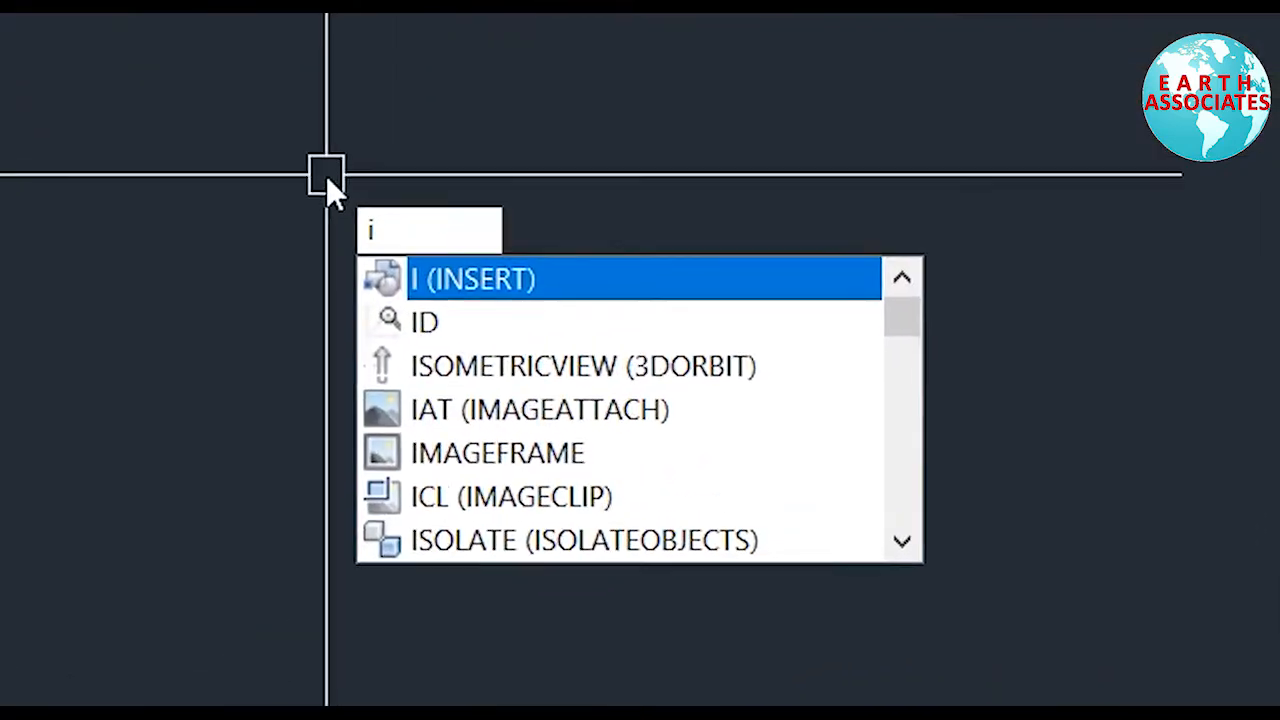
pyautogui.press('Return')
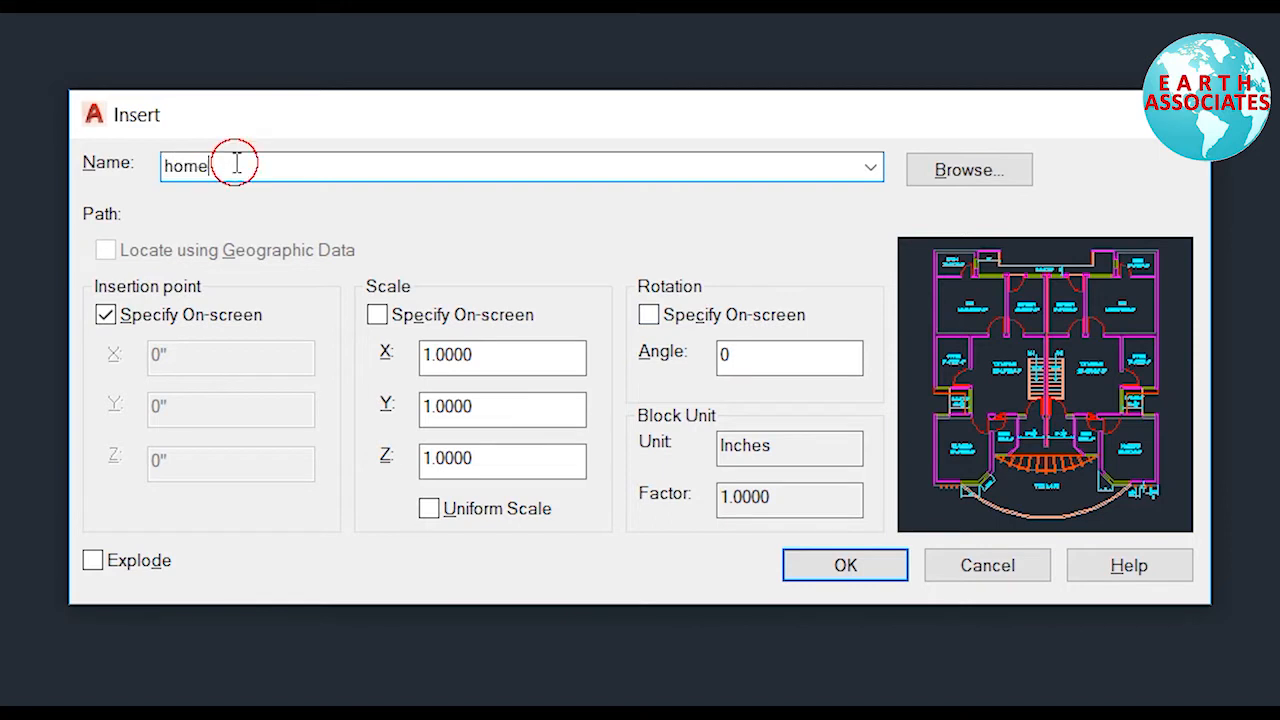
pyautogui.write('a')
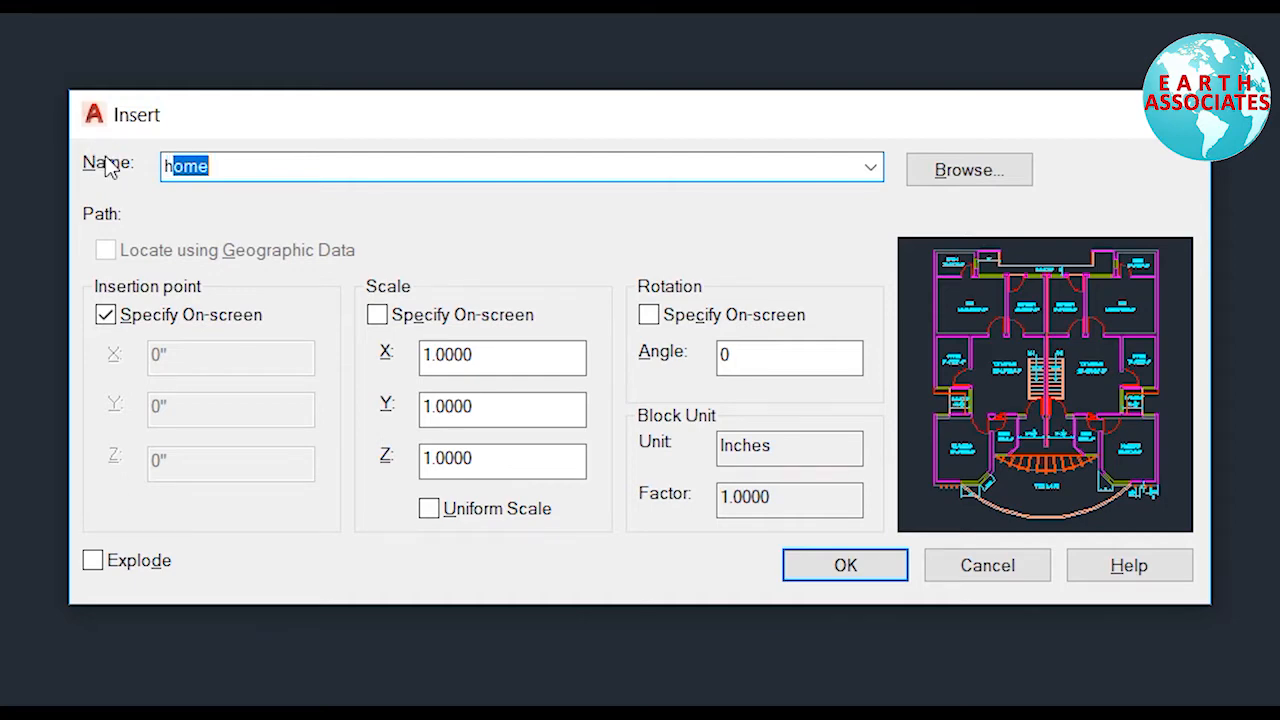
pyautogui.write('e')
pyautogui.press('BackSpace')
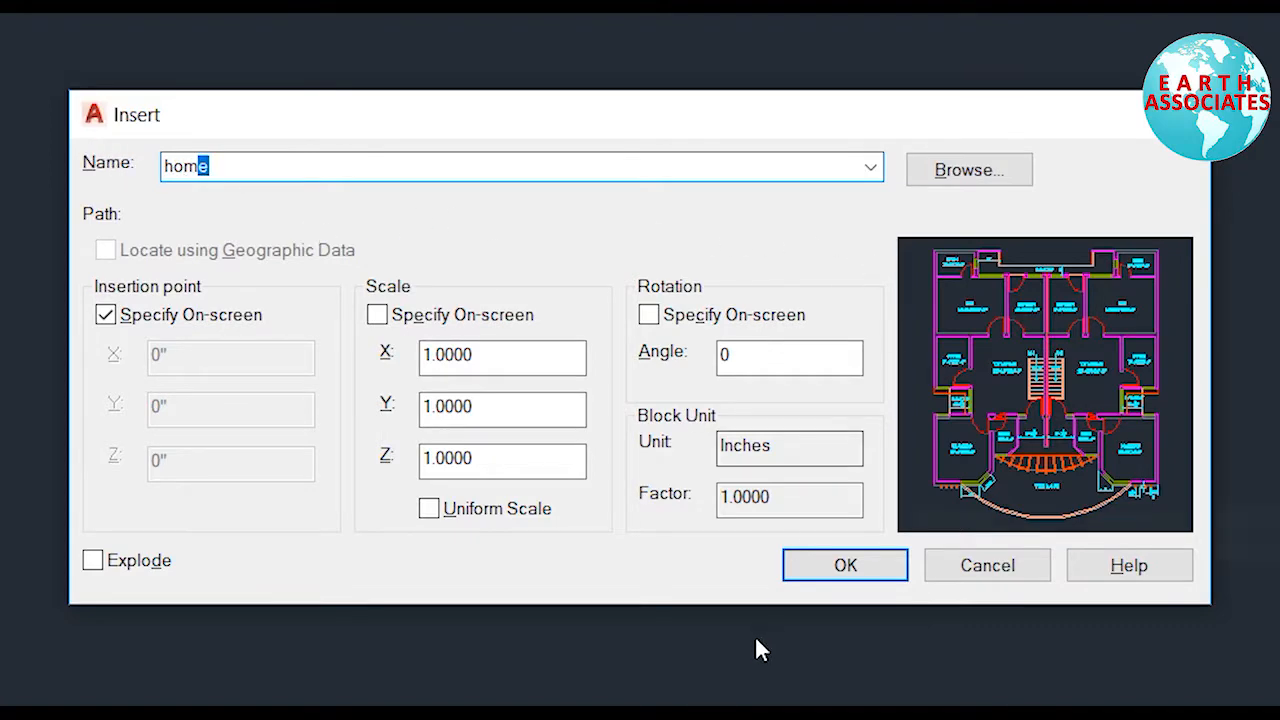
pyautogui.click(805, 577)
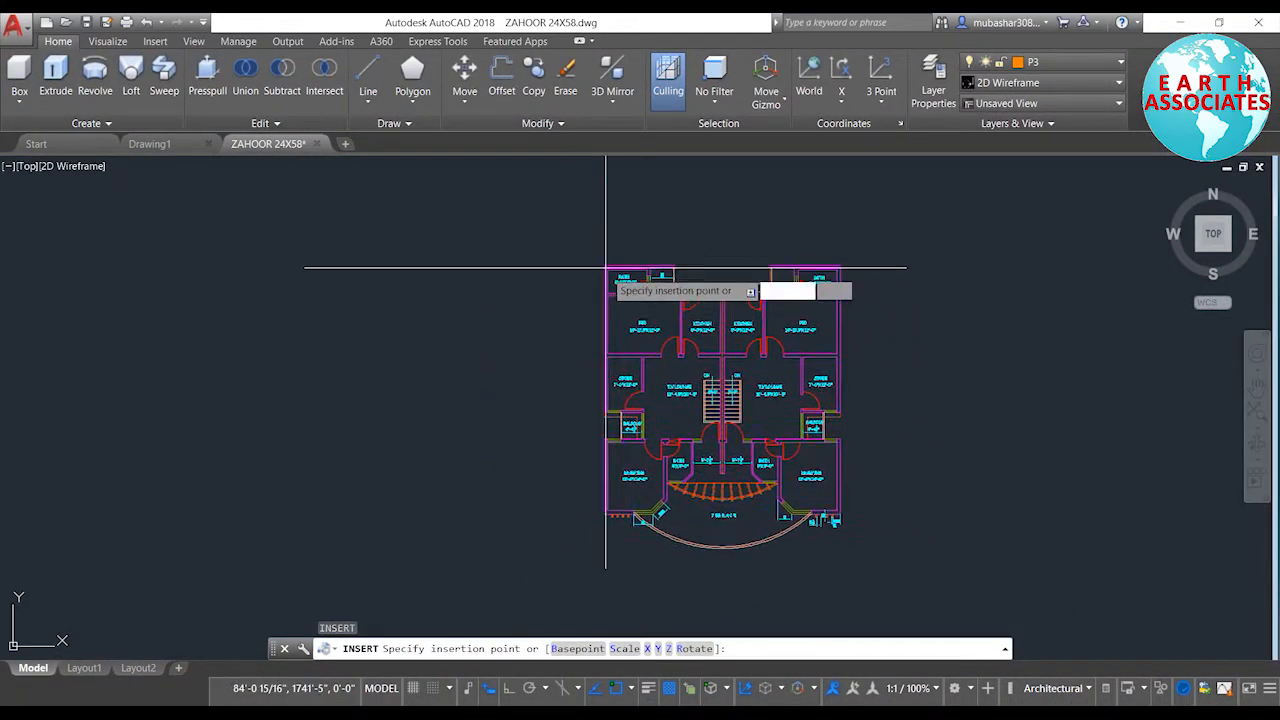
pyautogui.scroll(-5, 590, 265)
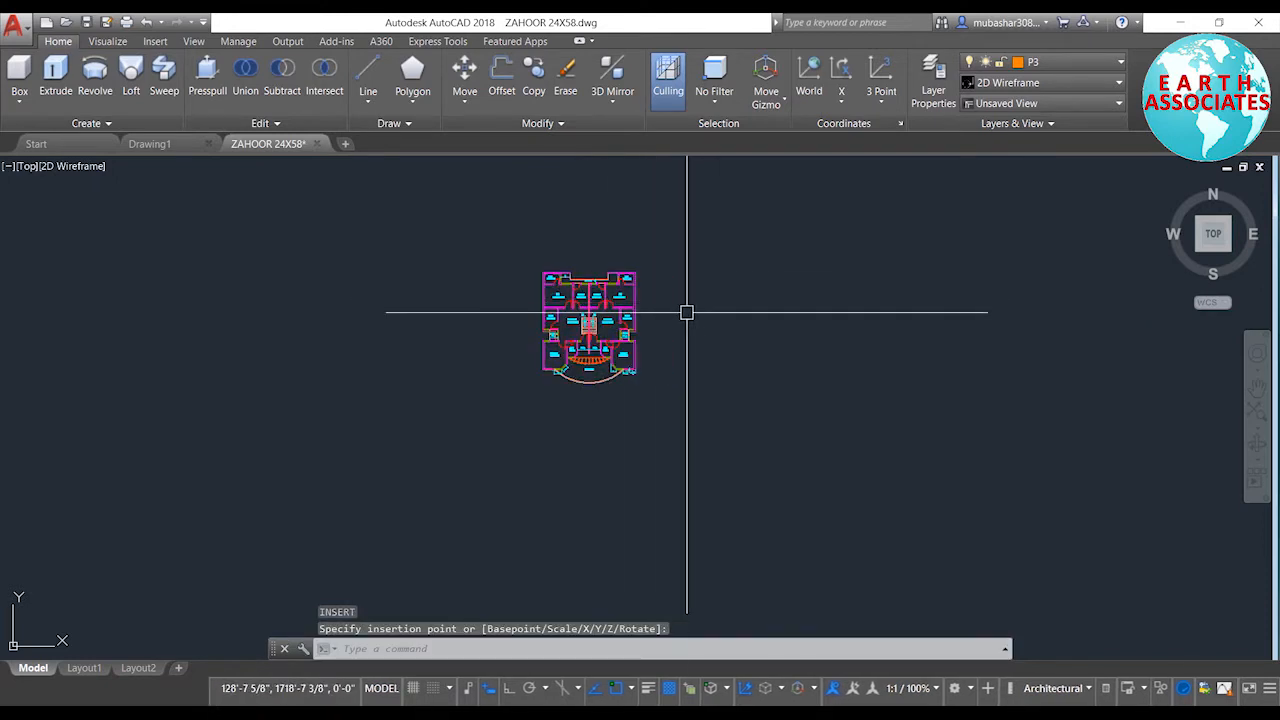
# Insert a second copy of the home block to the right of the first one
pyautogui.press('space')
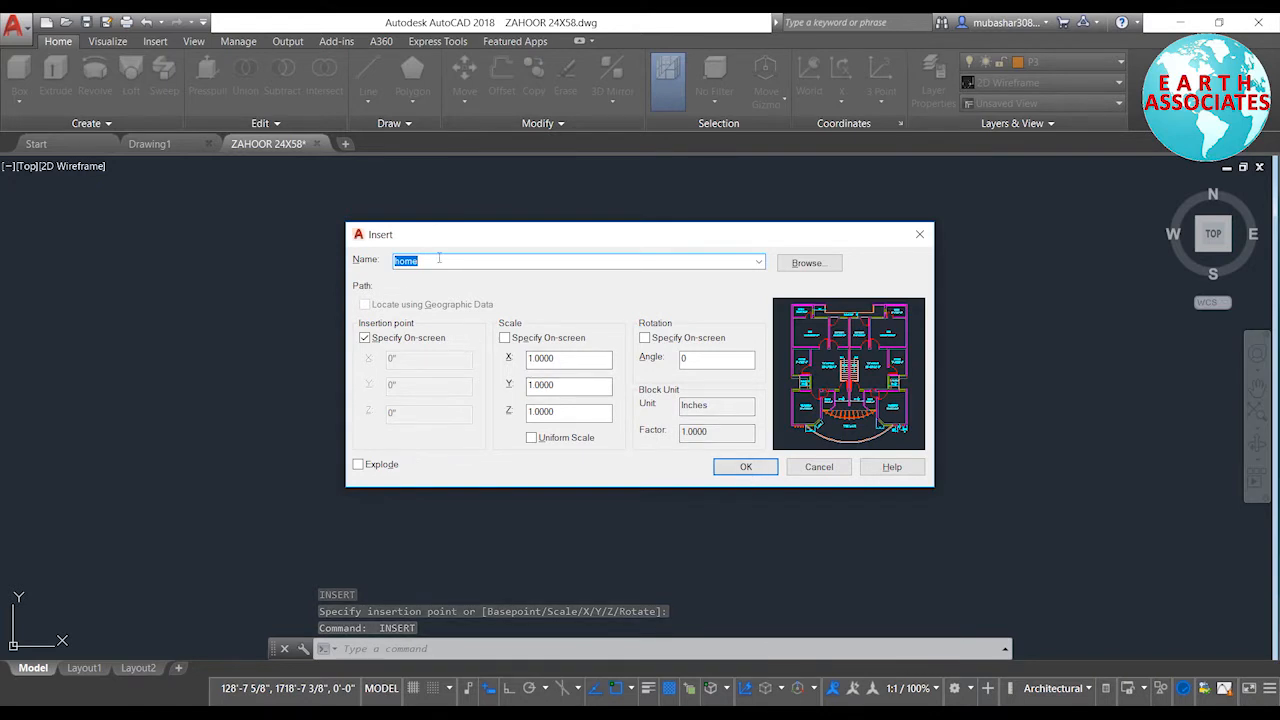
pyautogui.click(744, 467)
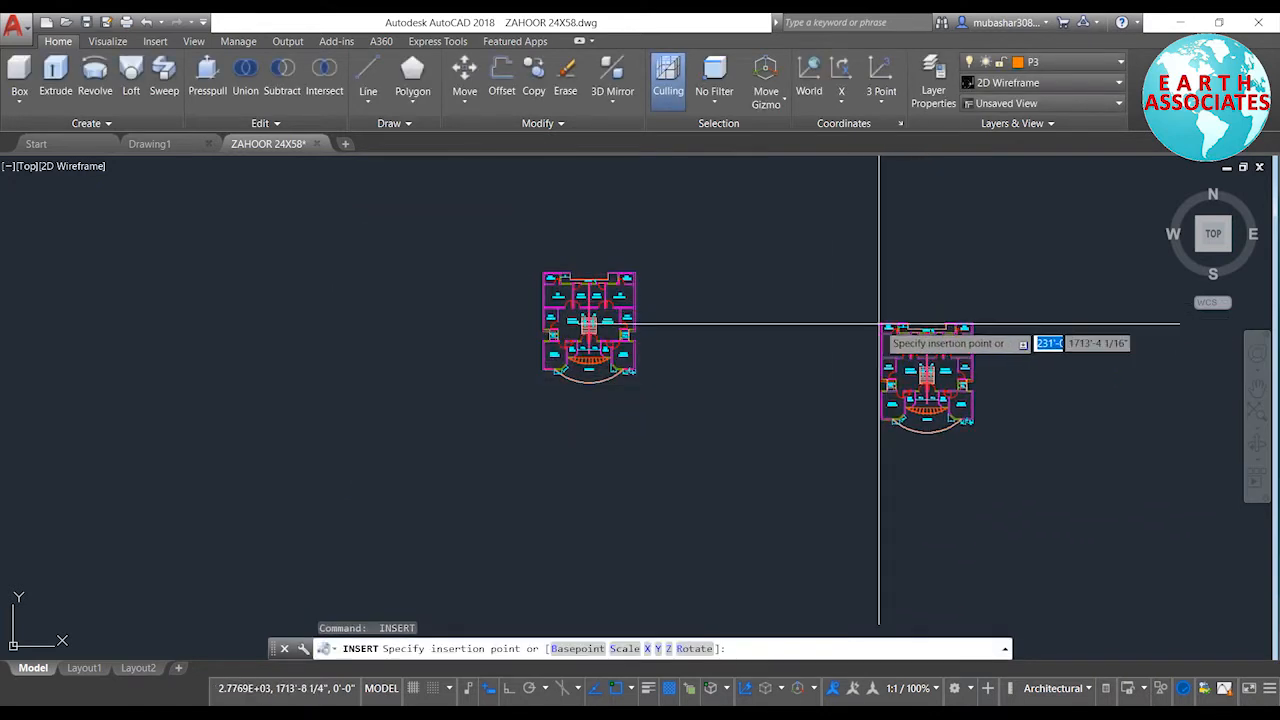
pyautogui.click(819, 289)
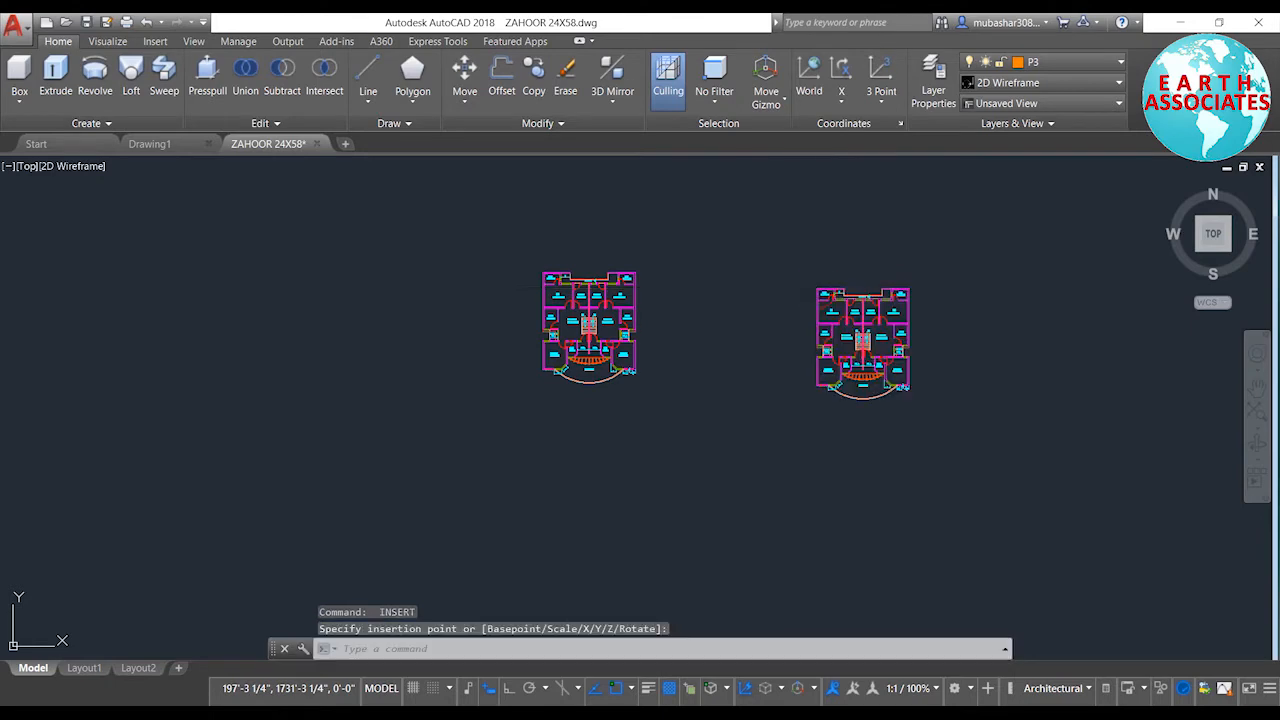
# Open the home block definition in the Block Editor from the left block reference
pyautogui.scroll(4, 824, 322)
pyautogui.scroll(2, 751, 391)
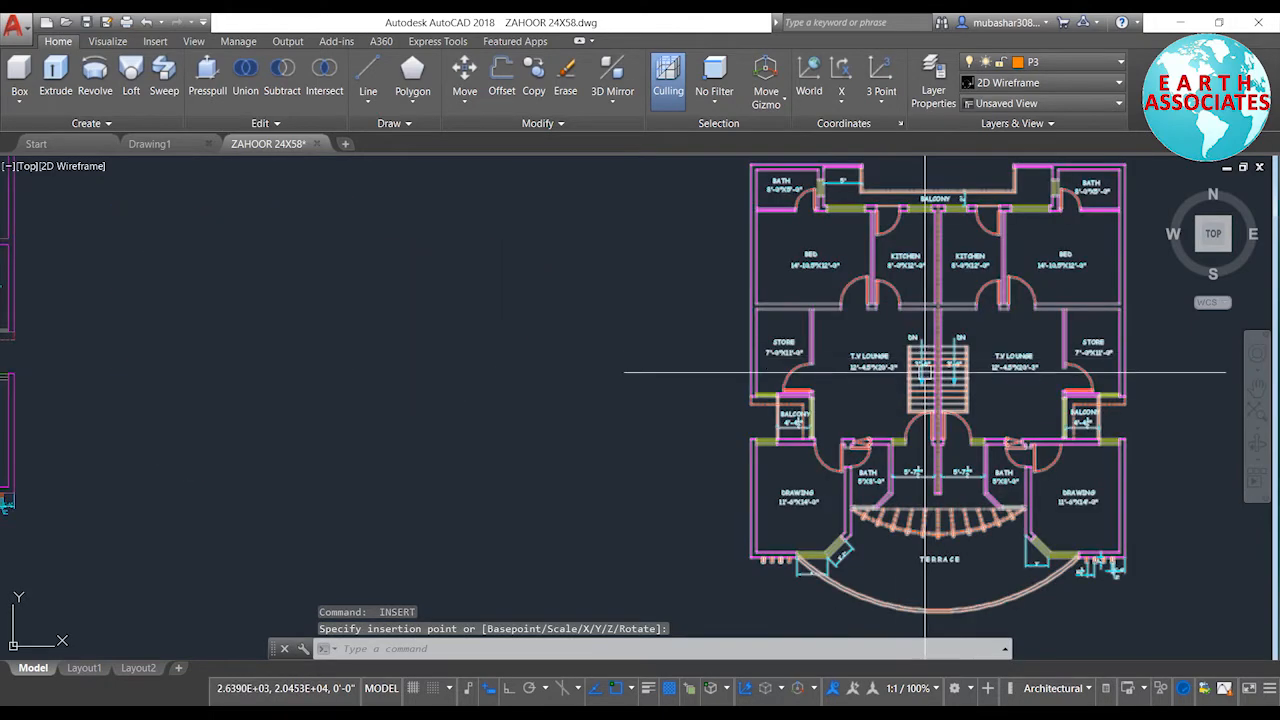
pyautogui.scroll(-4, 928, 395)
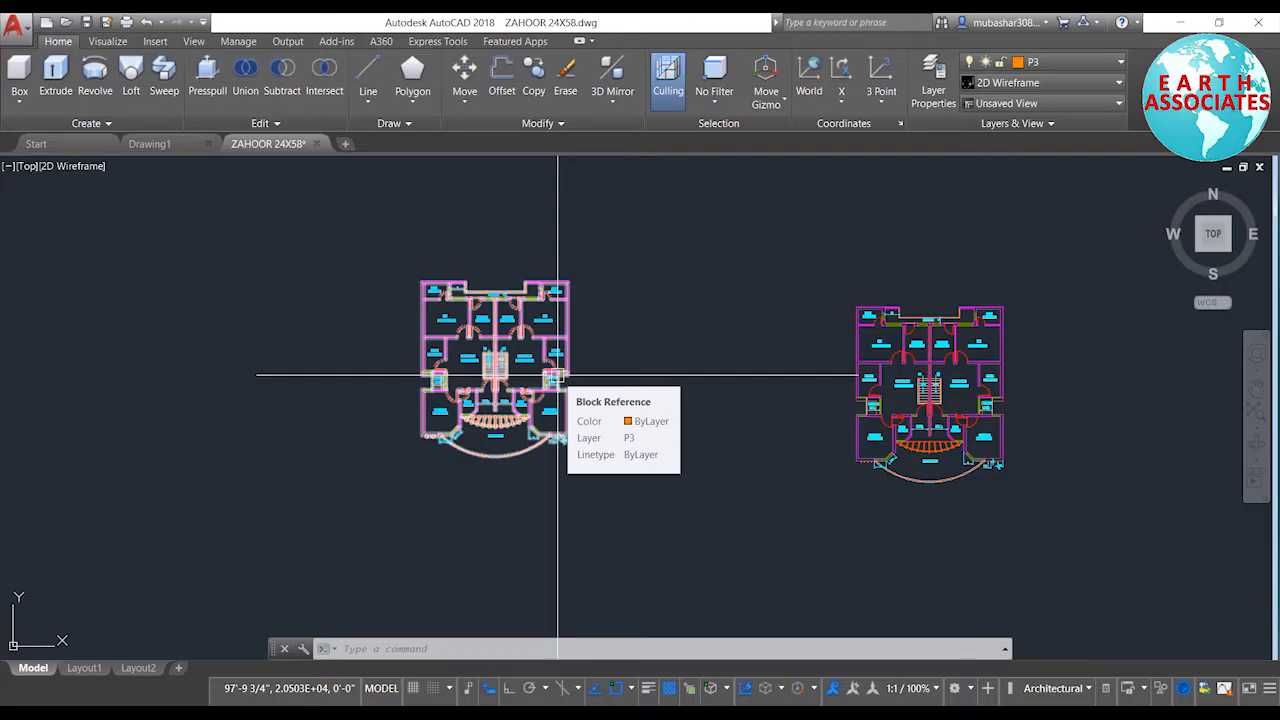
pyautogui.moveTo(594, 386); pyautogui.dragTo(592, 380, button='middle')
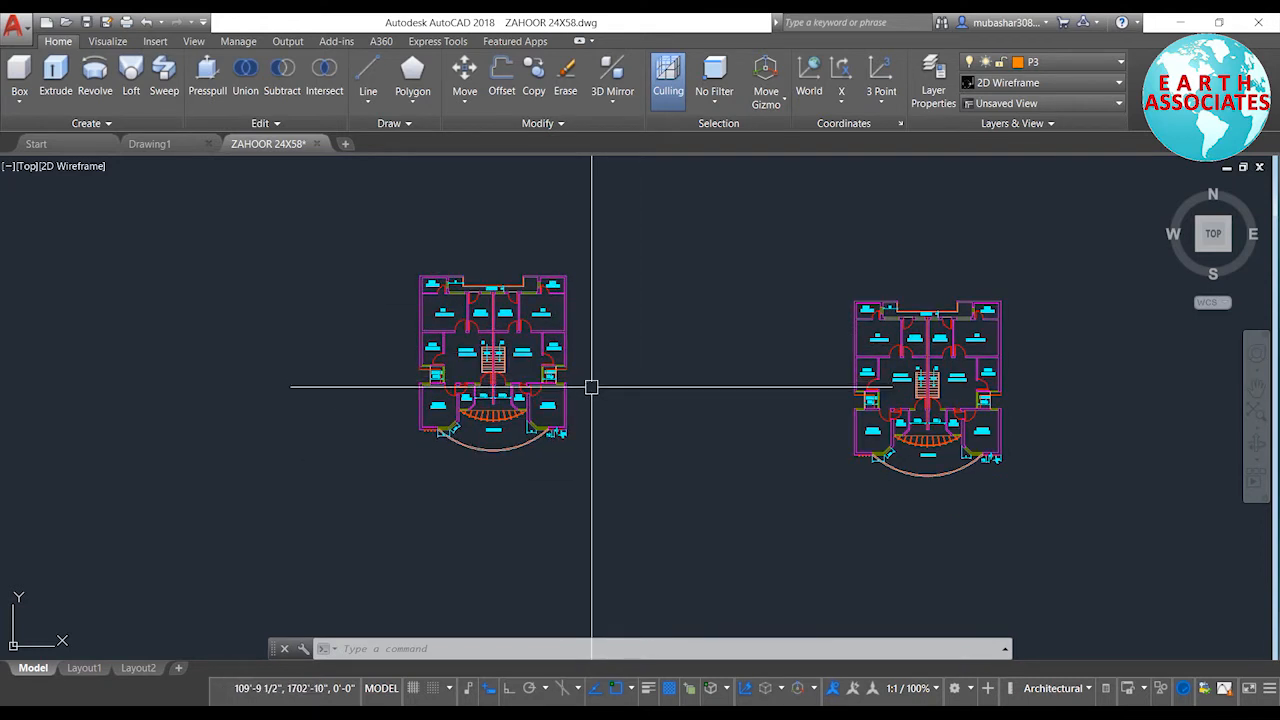
pyautogui.doubleClick(502, 345)
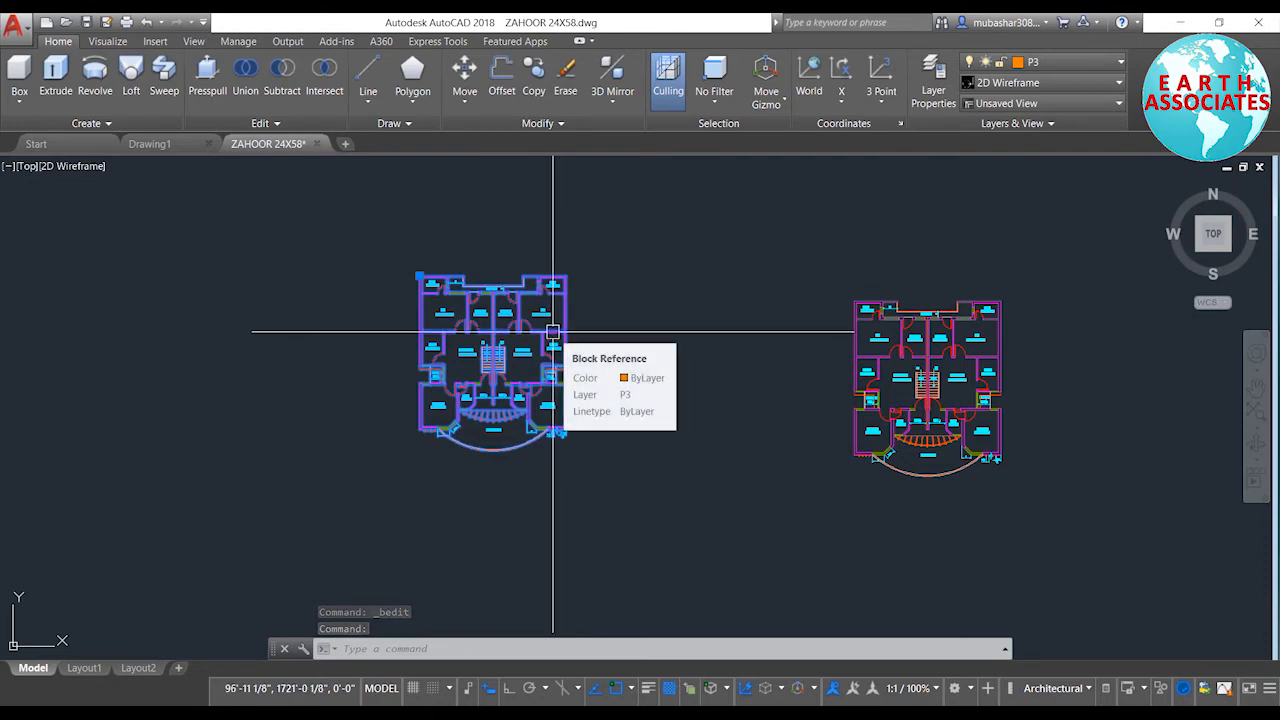
pyautogui.scroll(5, 553, 331)
pyautogui.scroll(-4, 553, 331)
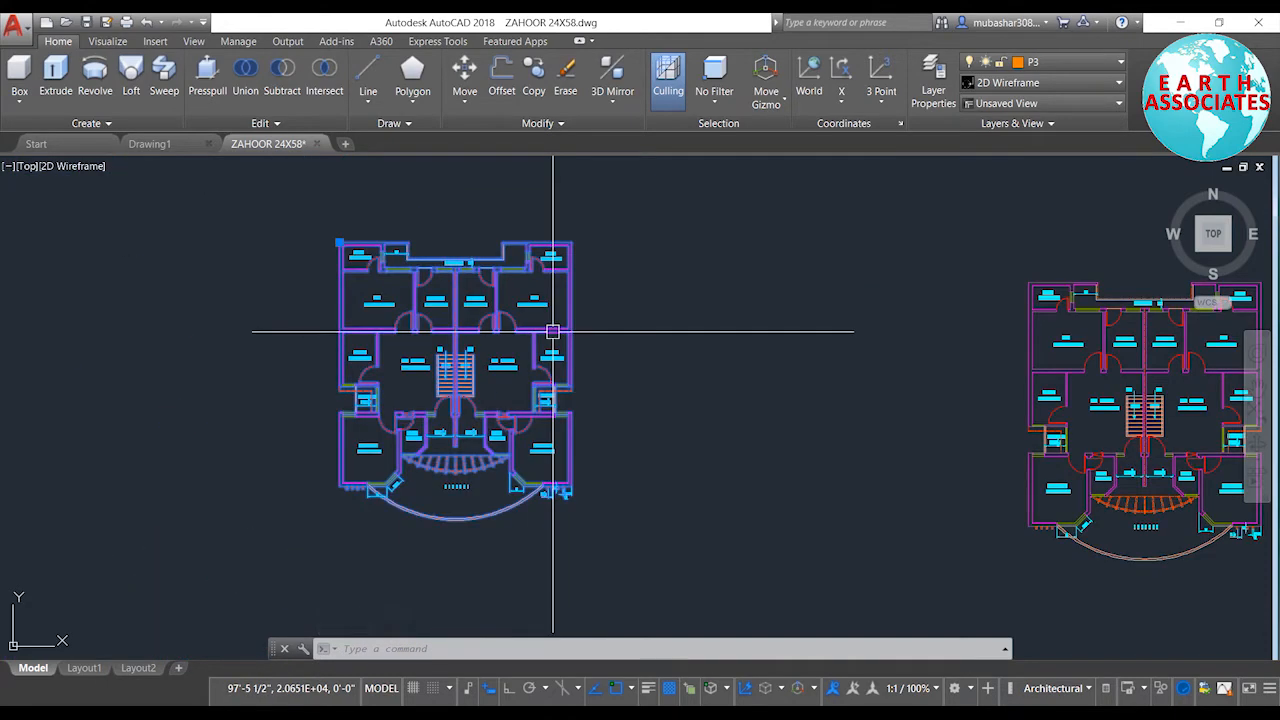
pyautogui.scroll(1, 553, 331)
pyautogui.doubleClick(553, 332)
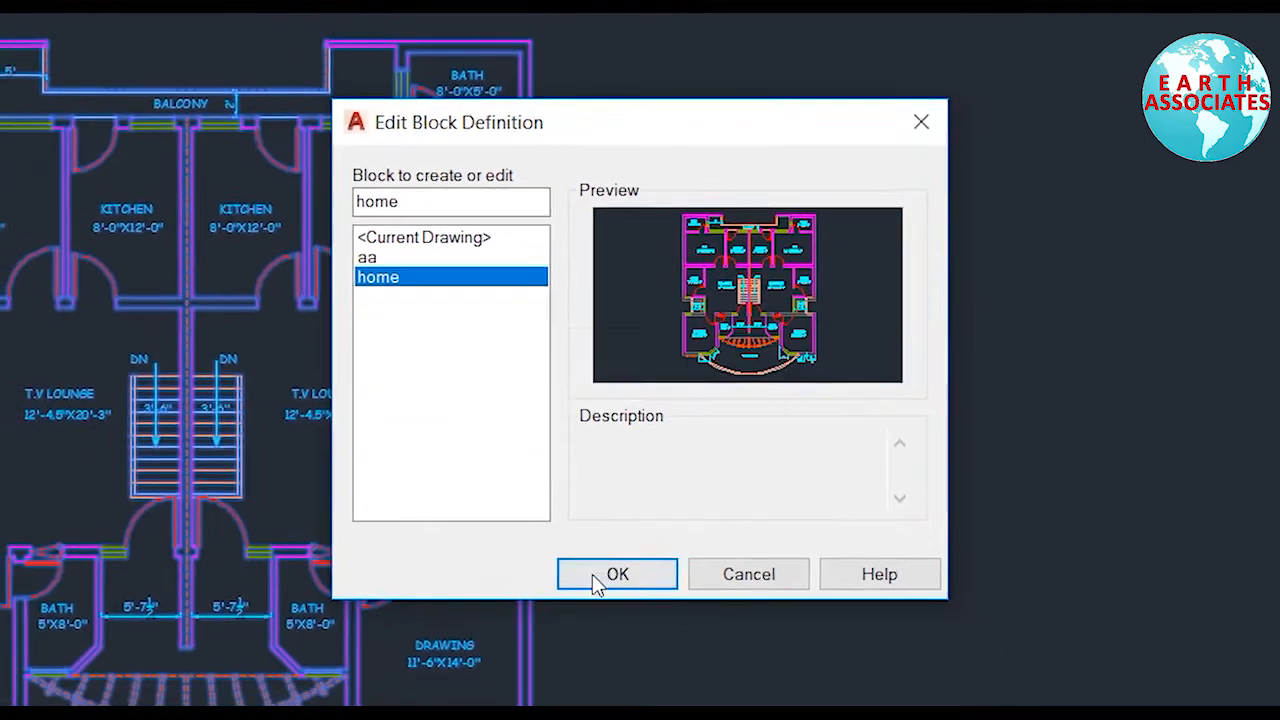
pyautogui.click(598, 576)
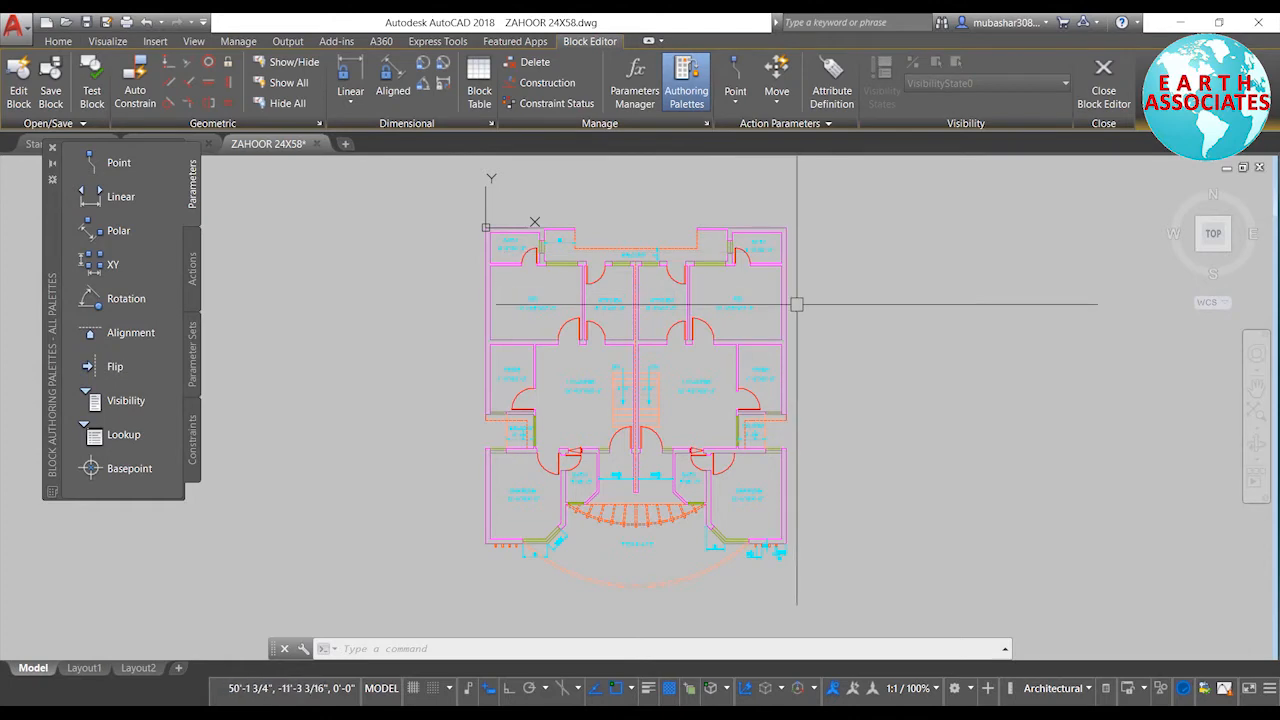
# Inspect individual objects inside the block definition by selecting a door arc, a wall line and the left balcony's dashed line, clearing each selection
pyautogui.moveTo(766, 289); pyautogui.dragTo(819, 284, button='middle')
pyautogui.scroll(6, 526, 240)
pyautogui.moveTo(532, 241); pyautogui.dragTo(590, 180, button='middle')
pyautogui.scroll(-4, 565, 256)
pyautogui.scroll(5, 645, 383)
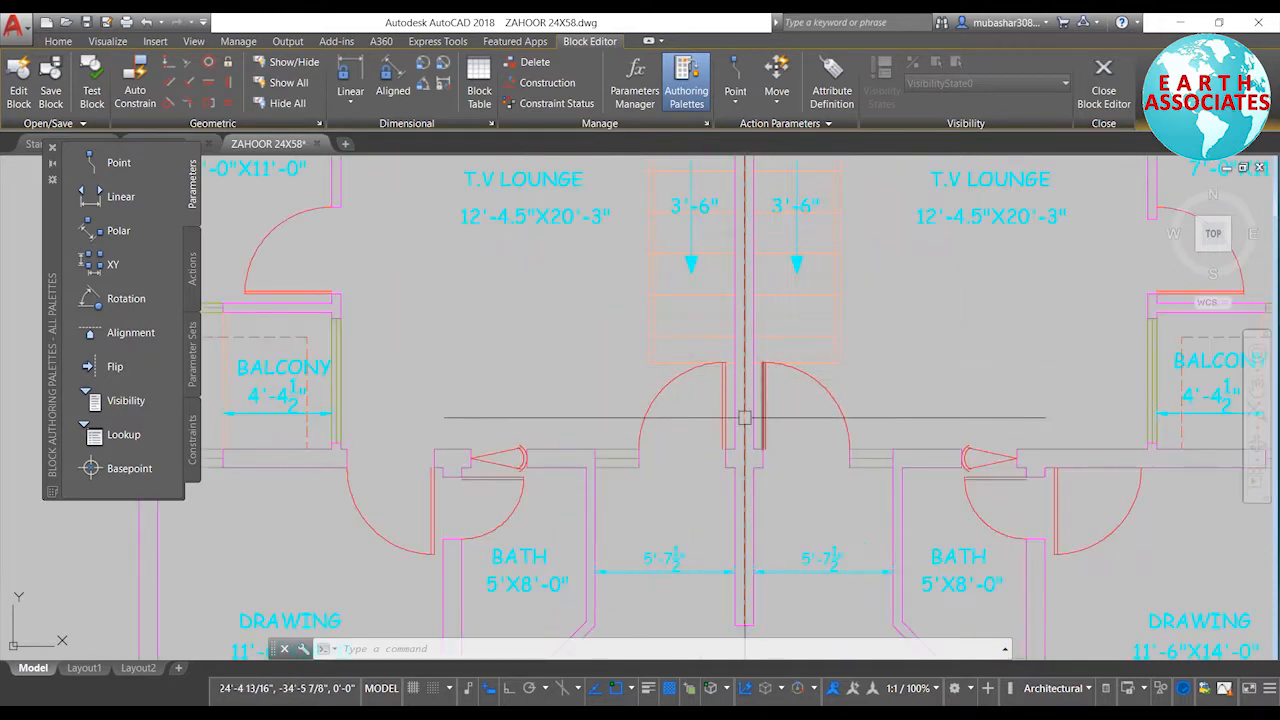
pyautogui.click(645, 383)
pyautogui.click(605, 455)
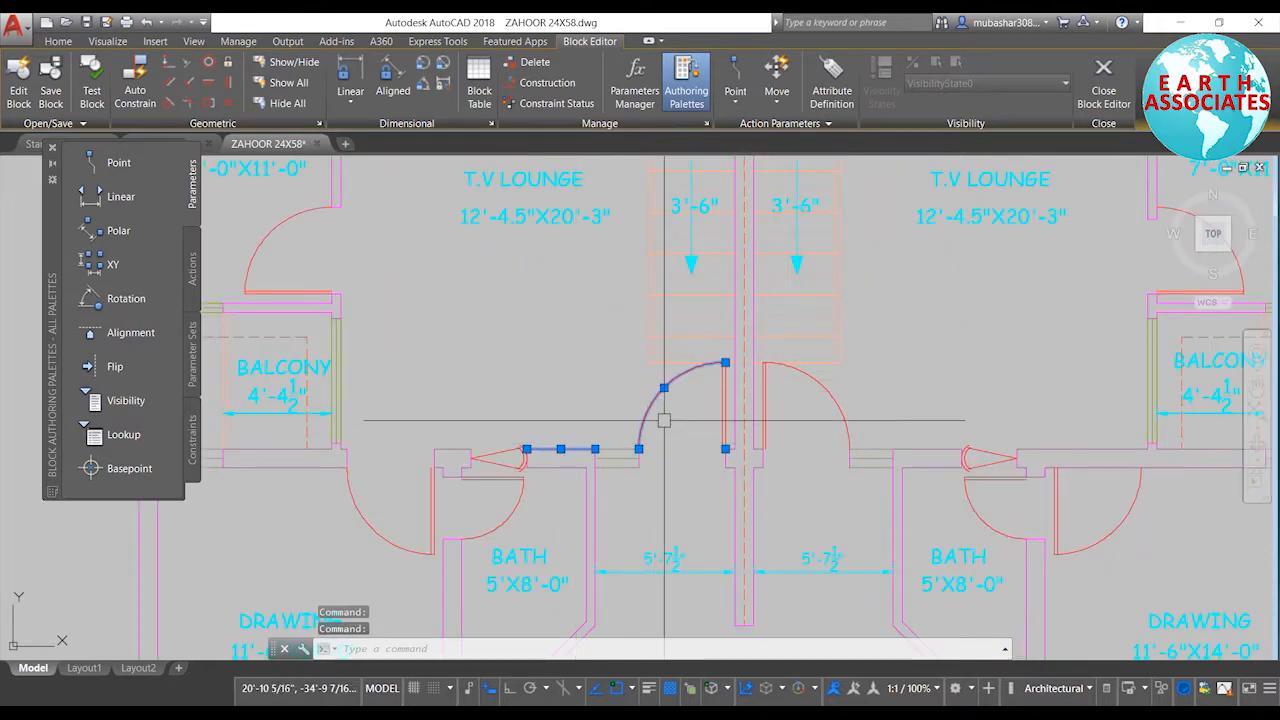
pyautogui.scroll(-2, 665, 405)
pyautogui.moveTo(566, 414); pyautogui.dragTo(683, 430, button='middle')
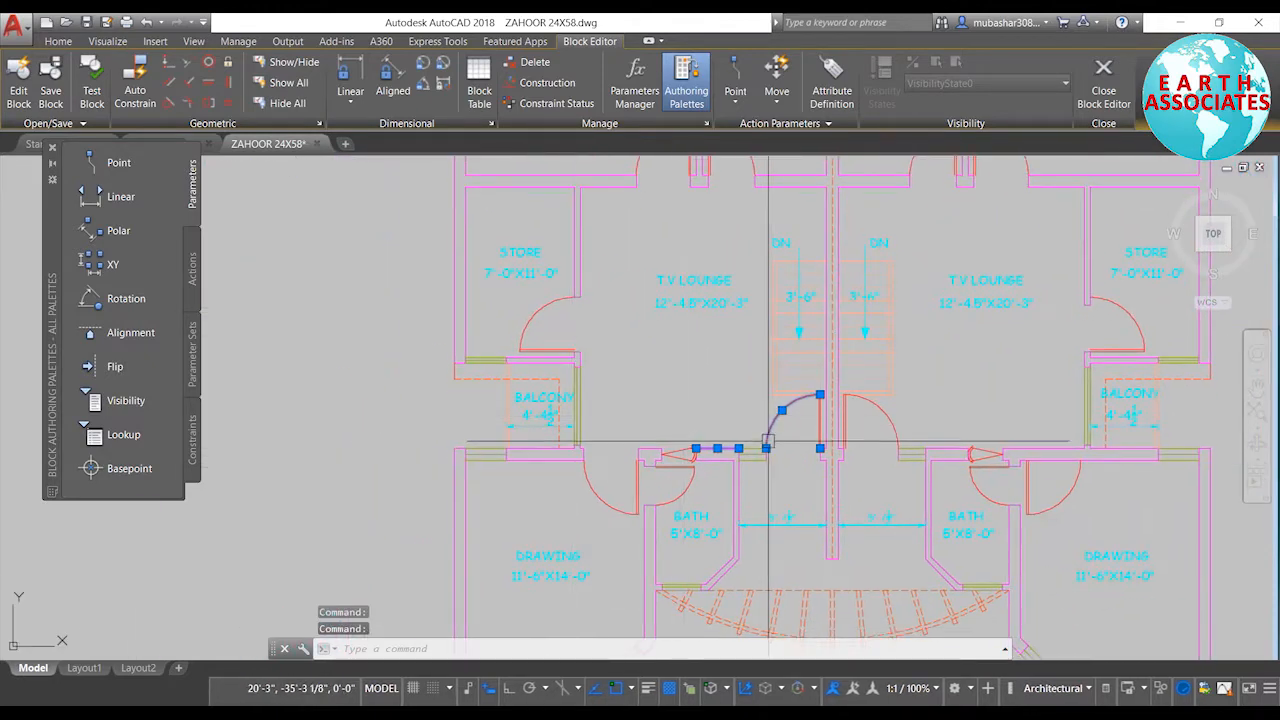
pyautogui.press('Escape')
pyautogui.click(465, 379)
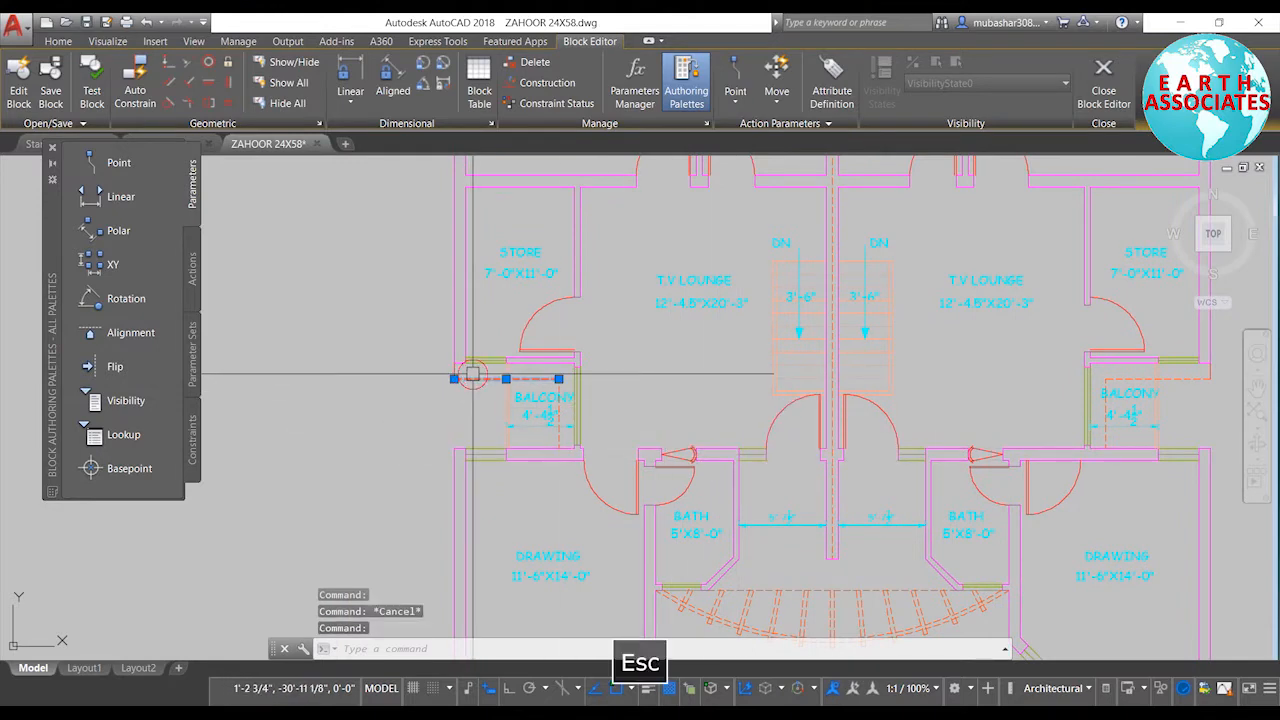
pyautogui.press('Escape')
# Erase the left balcony's dimension and BALCONY label, and close the Block Editor, saving the changes to home
pyautogui.click(556, 426)
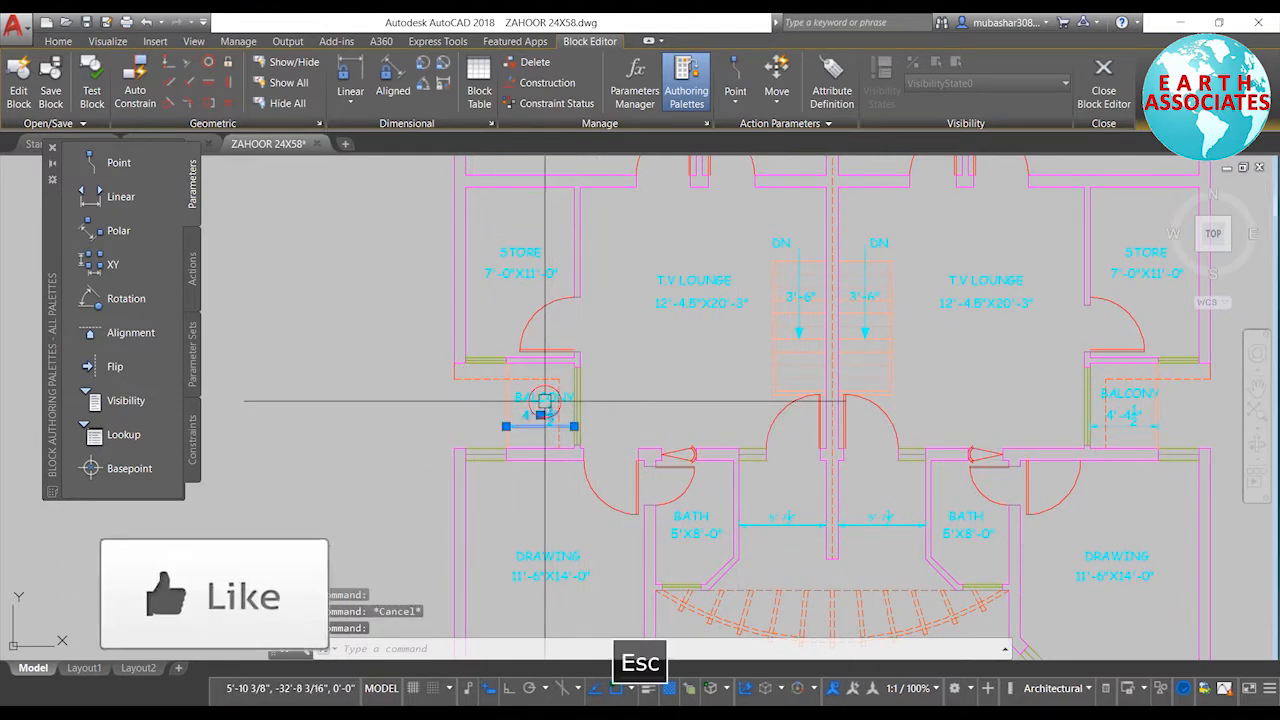
pyautogui.write('e')
pyautogui.press('space')
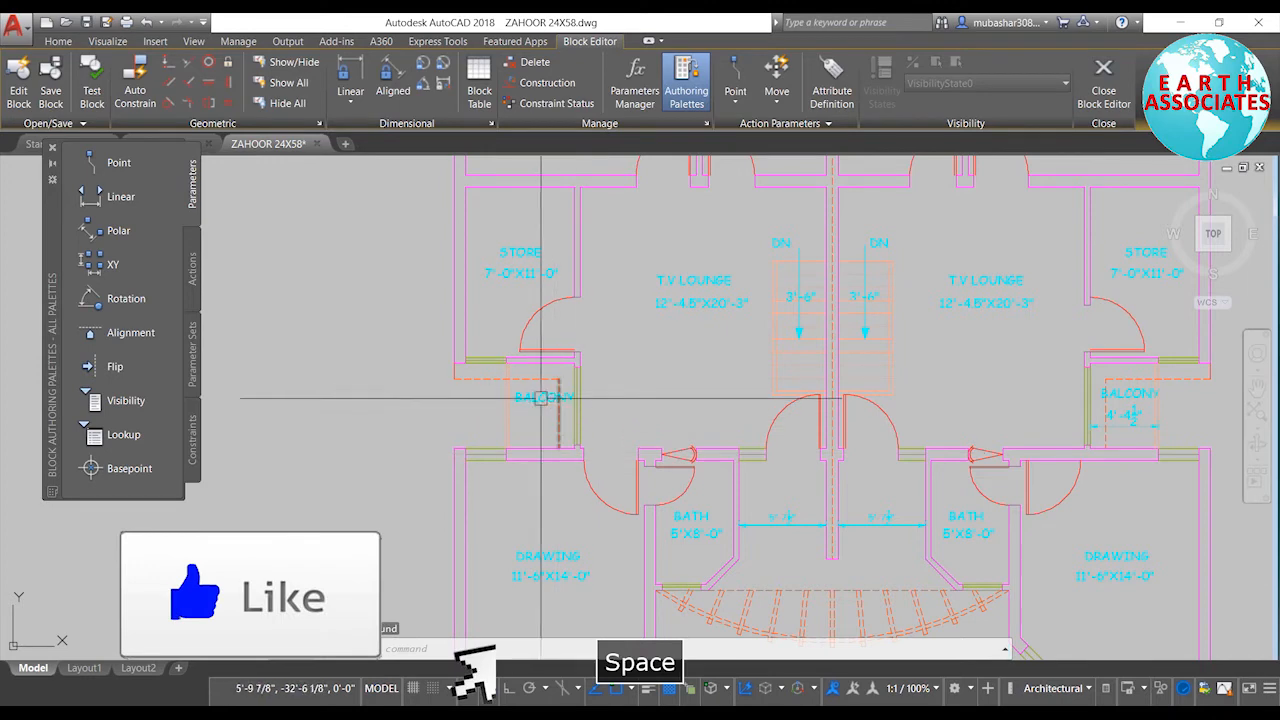
pyautogui.write('e')
pyautogui.press('space')
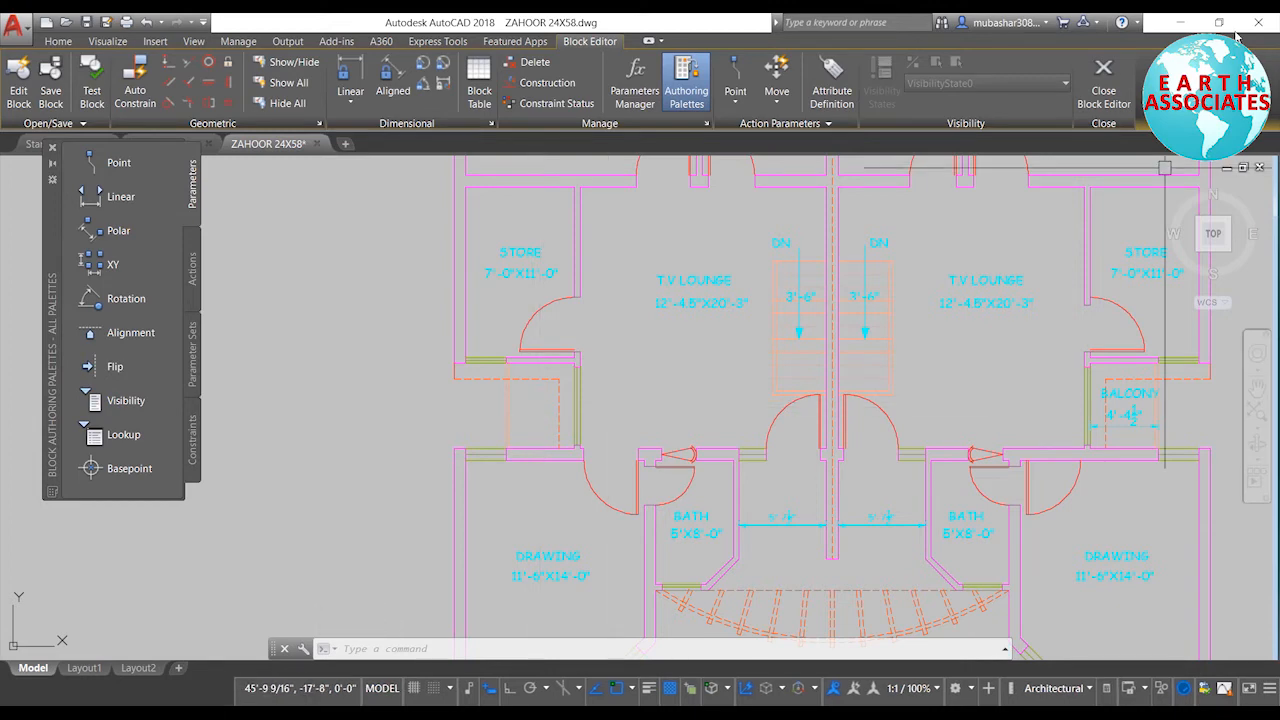
pyautogui.click(1113, 67)
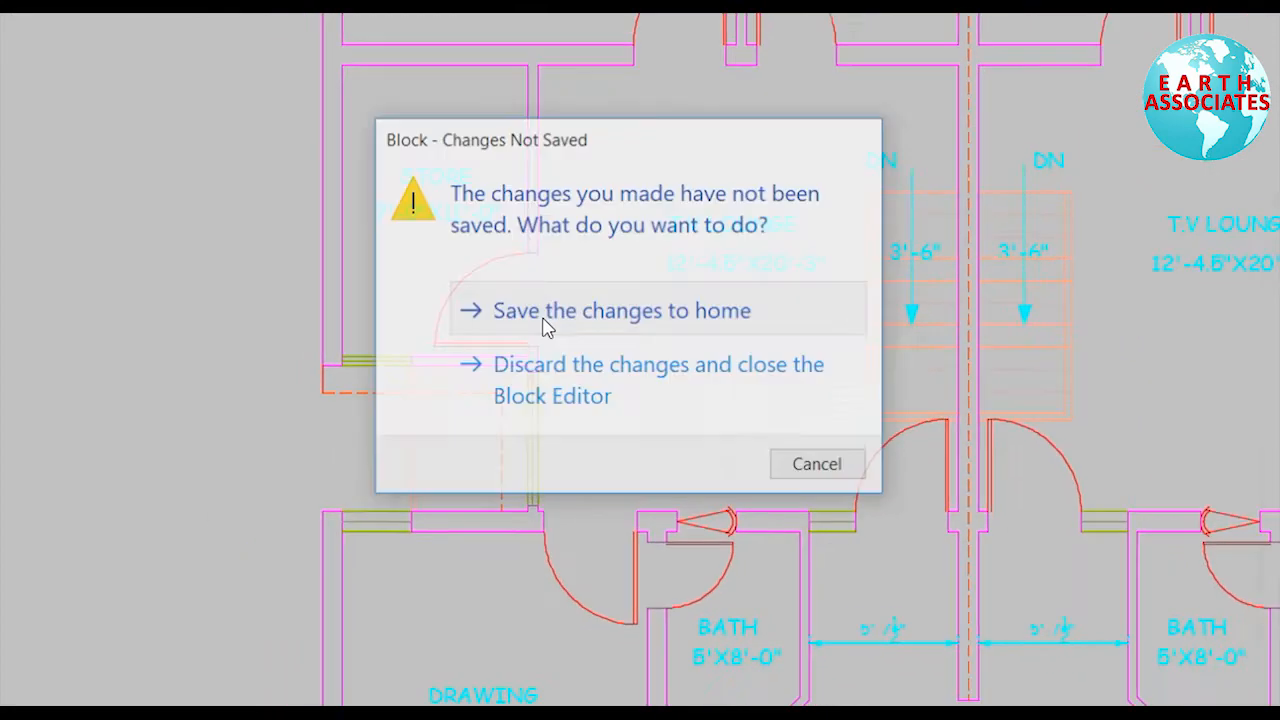
pyautogui.click(520, 318)
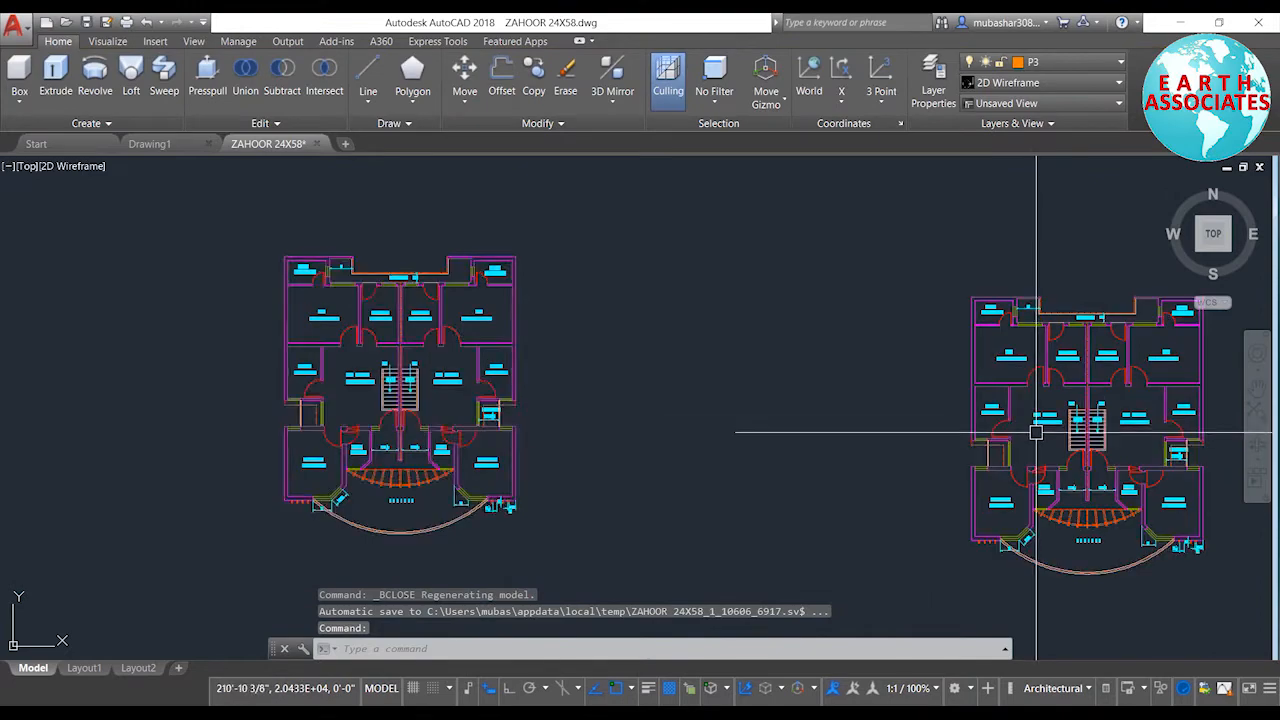
# Examine the left balcony in both home block references to compare them with the edited definition
pyautogui.scroll(4, 990, 445)
pyautogui.scroll(-3, 978, 447)
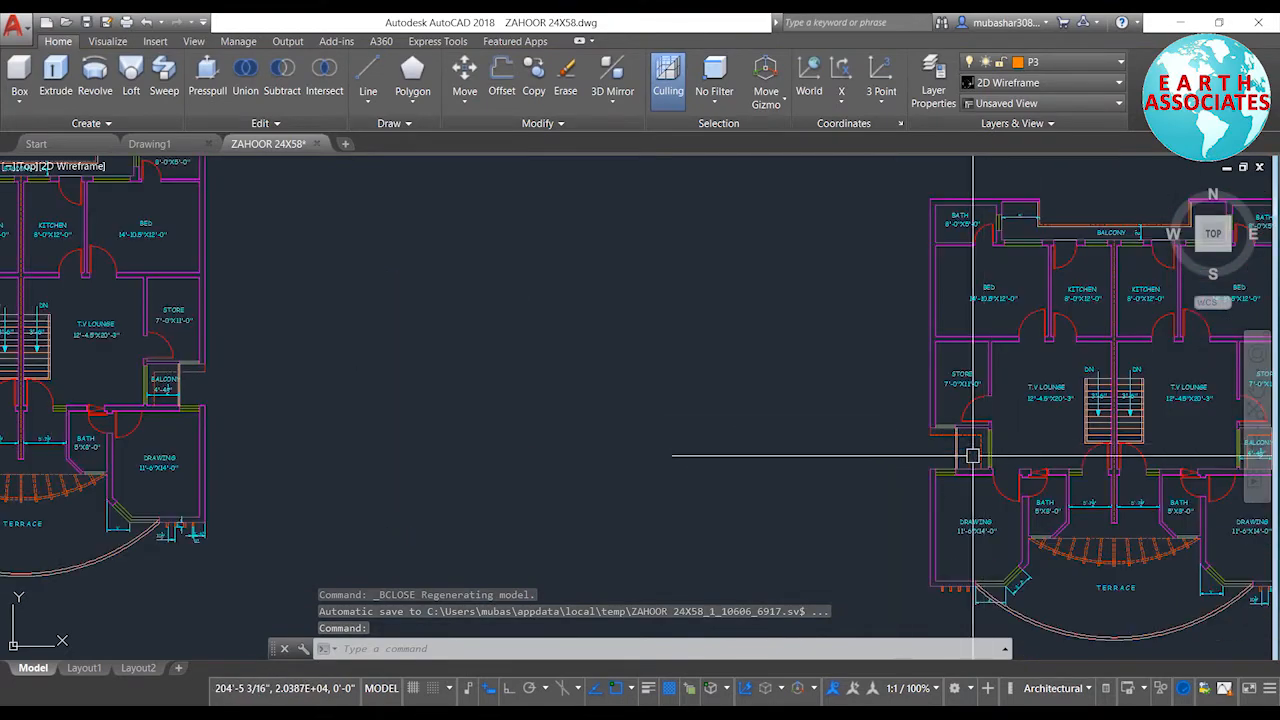
pyautogui.moveTo(974, 451); pyautogui.dragTo(1163, 371, button='middle')
pyautogui.scroll(-3, 97, 300)
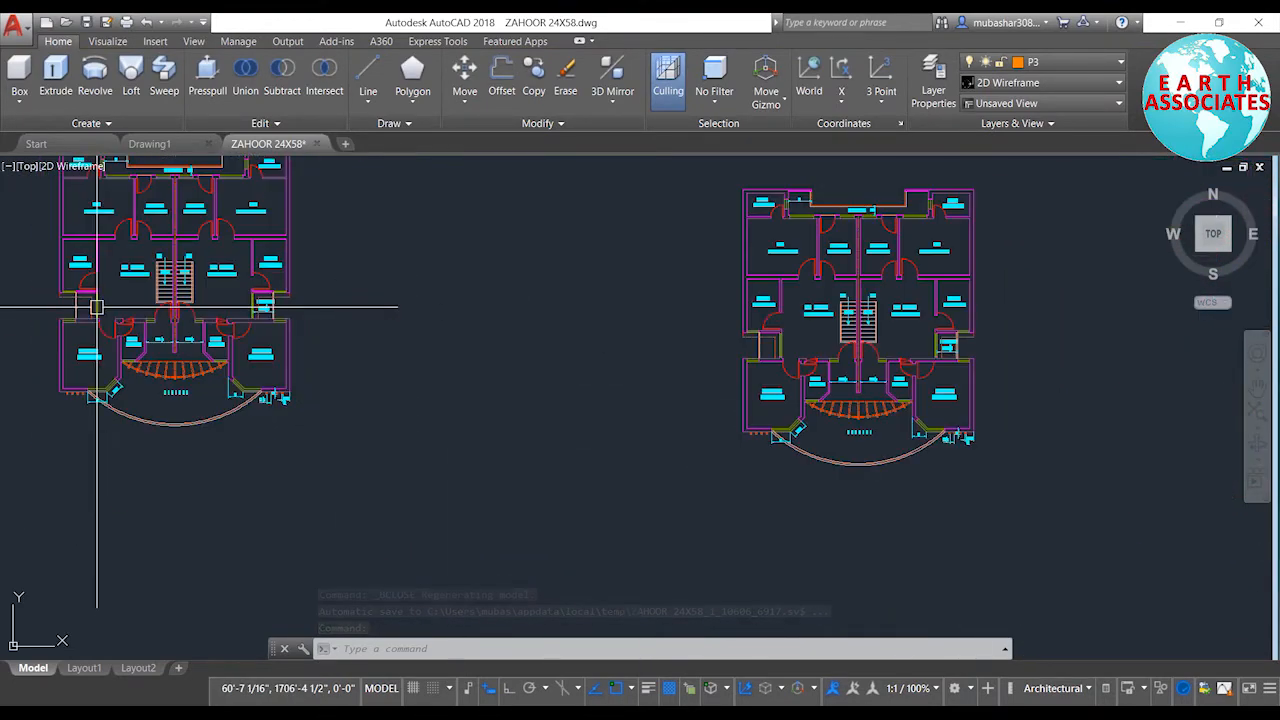
pyautogui.scroll(2, 977, 434)
pyautogui.moveTo(975, 434)
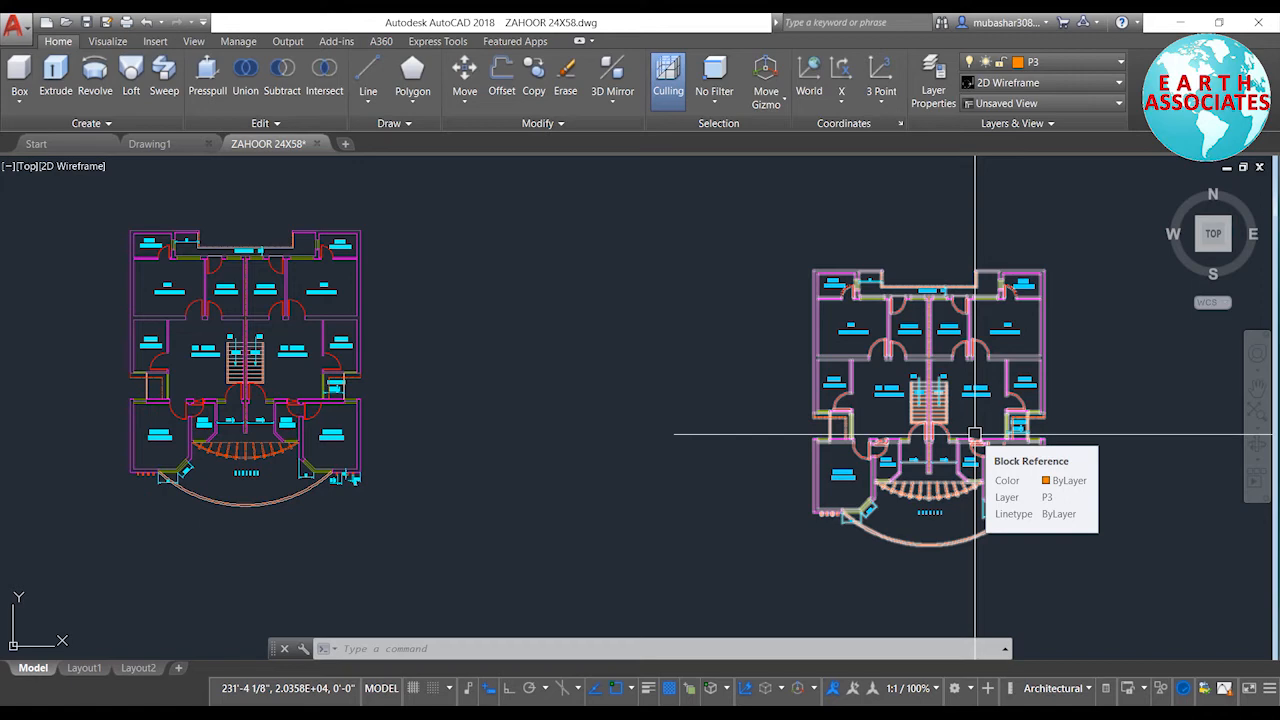
# Explode the left home block reference into its component objects
pyautogui.moveTo(440, 229); pyautogui.dragTo(680, 294, button='middle')
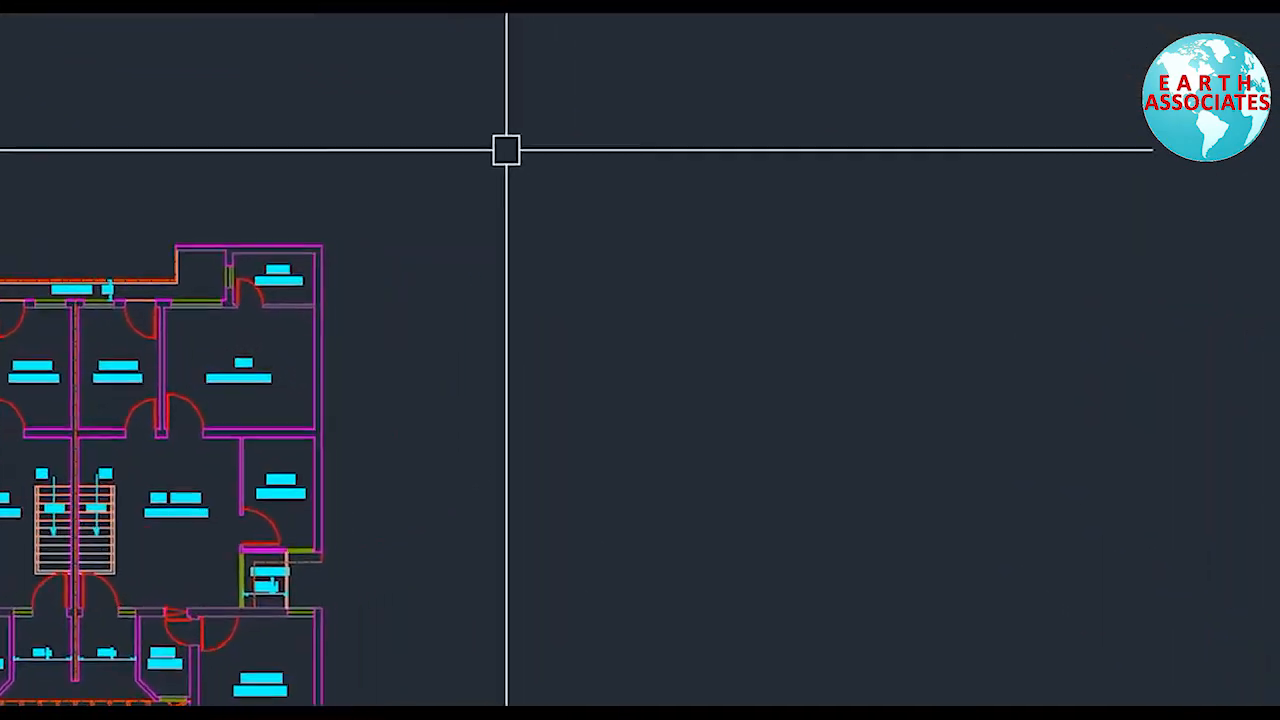
pyautogui.write('x')
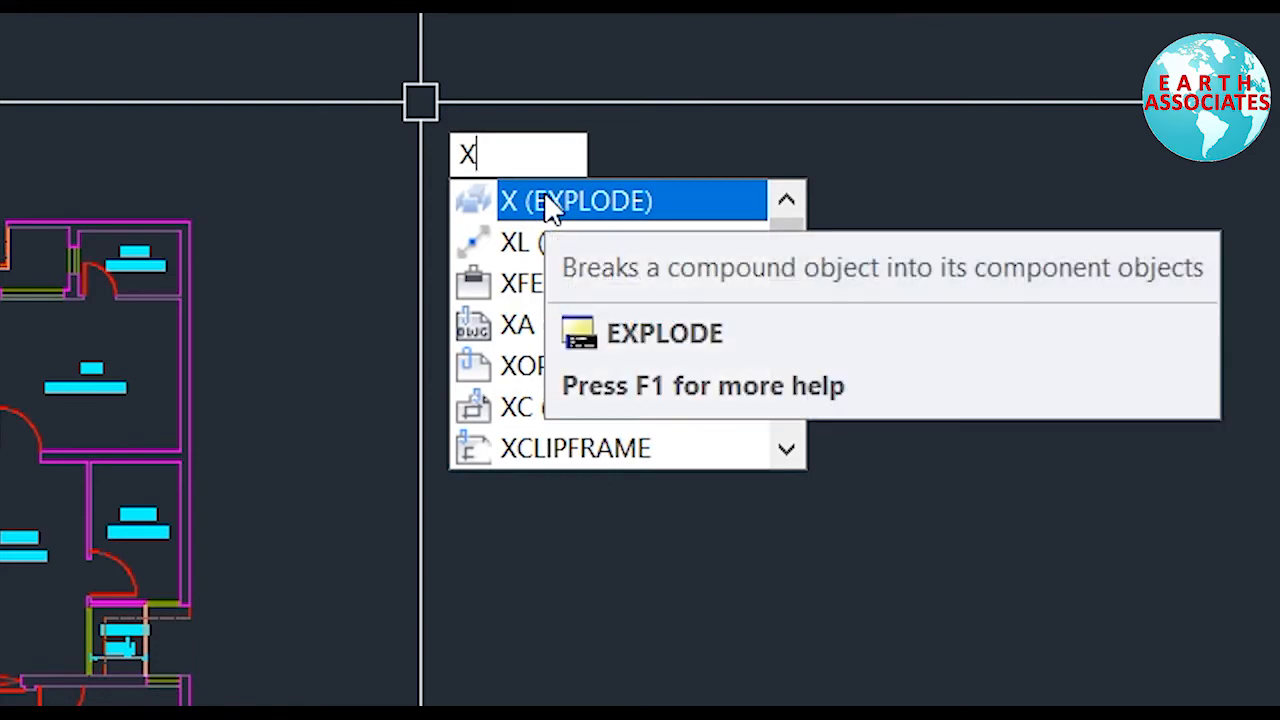
pyautogui.click(544, 200)
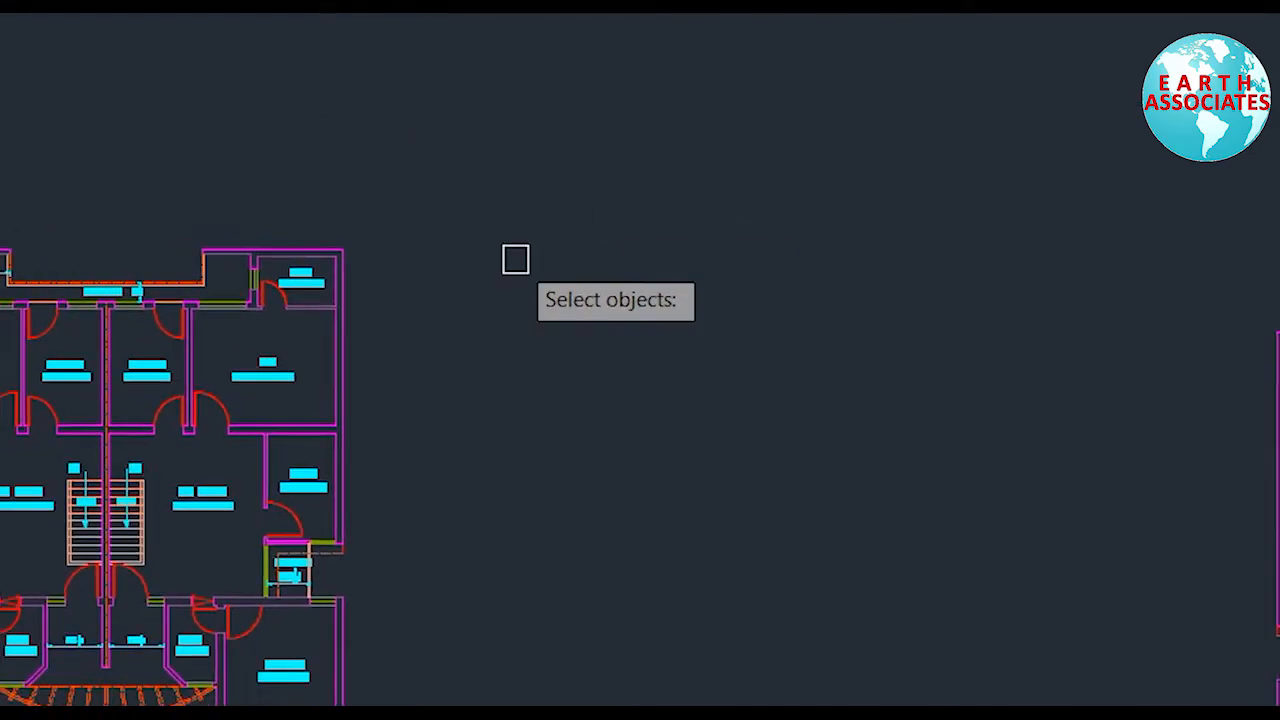
pyautogui.click(418, 415)
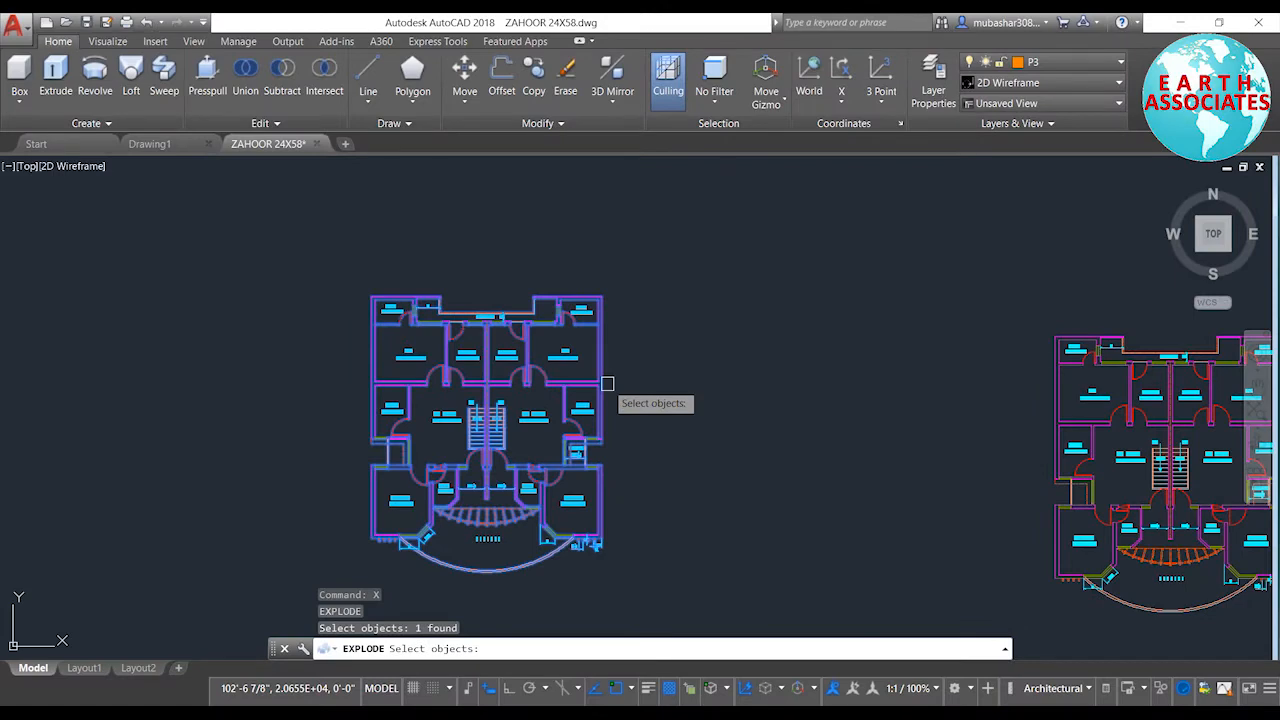
pyautogui.press('Return')
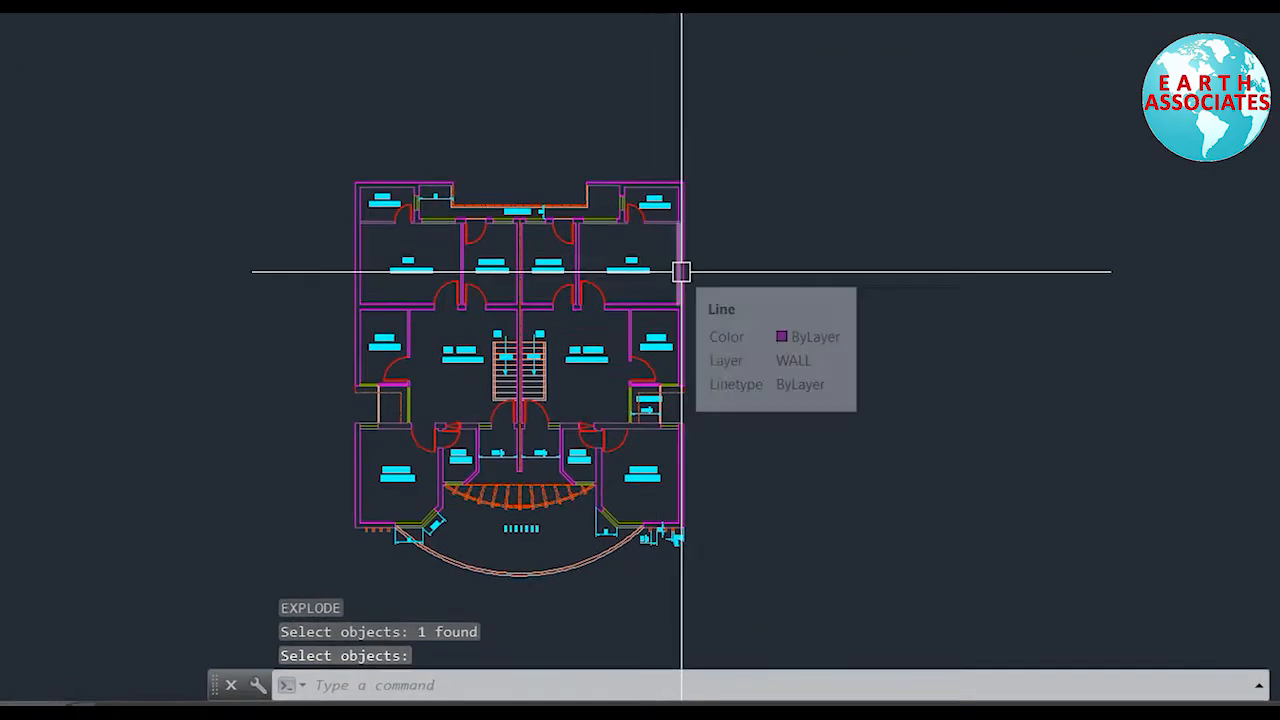
pyautogui.press('Return')
# Check whether the parts of the exploded left plan can be selected individually, starting with the bedroom's wall line, leaving nothing selected
pyautogui.click(720, 246)
pyautogui.scroll(5, 740, 243)
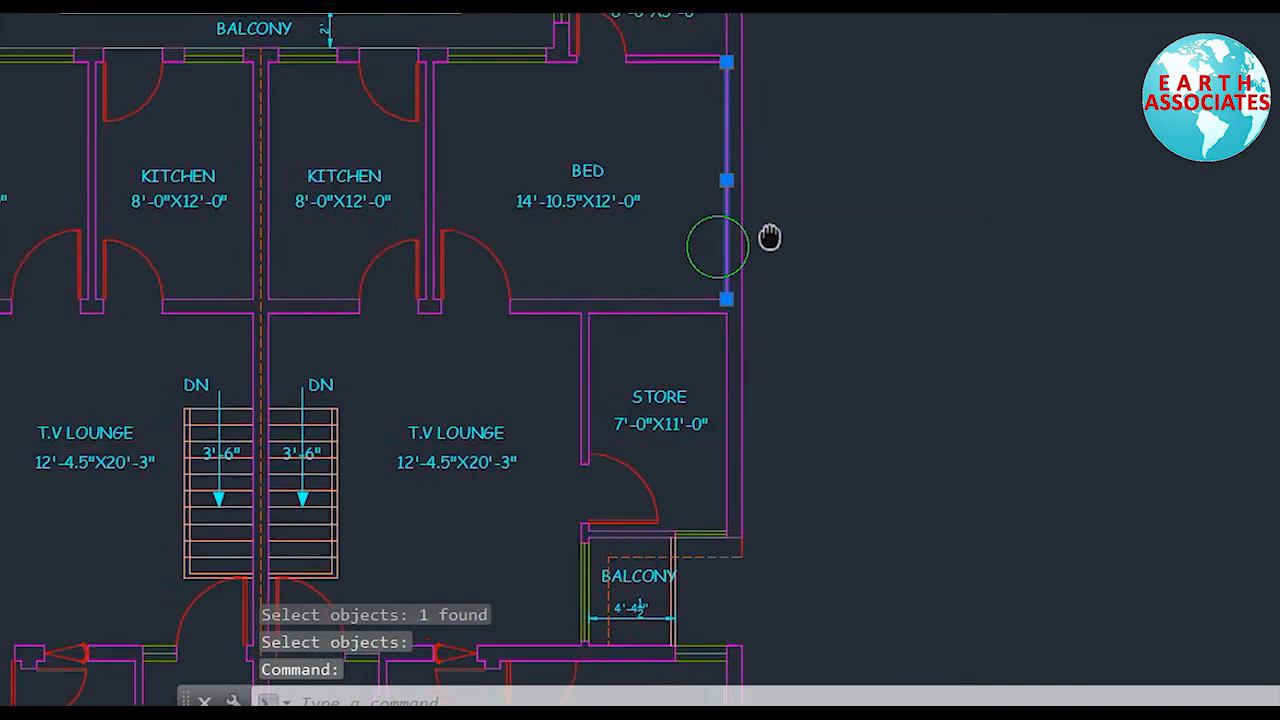
pyautogui.press('Escape')
pyautogui.click(383, 343)
pyautogui.press('Escape')
pyautogui.click(108, 390)
pyautogui.press('Escape')
pyautogui.scroll(-10, 108, 390)
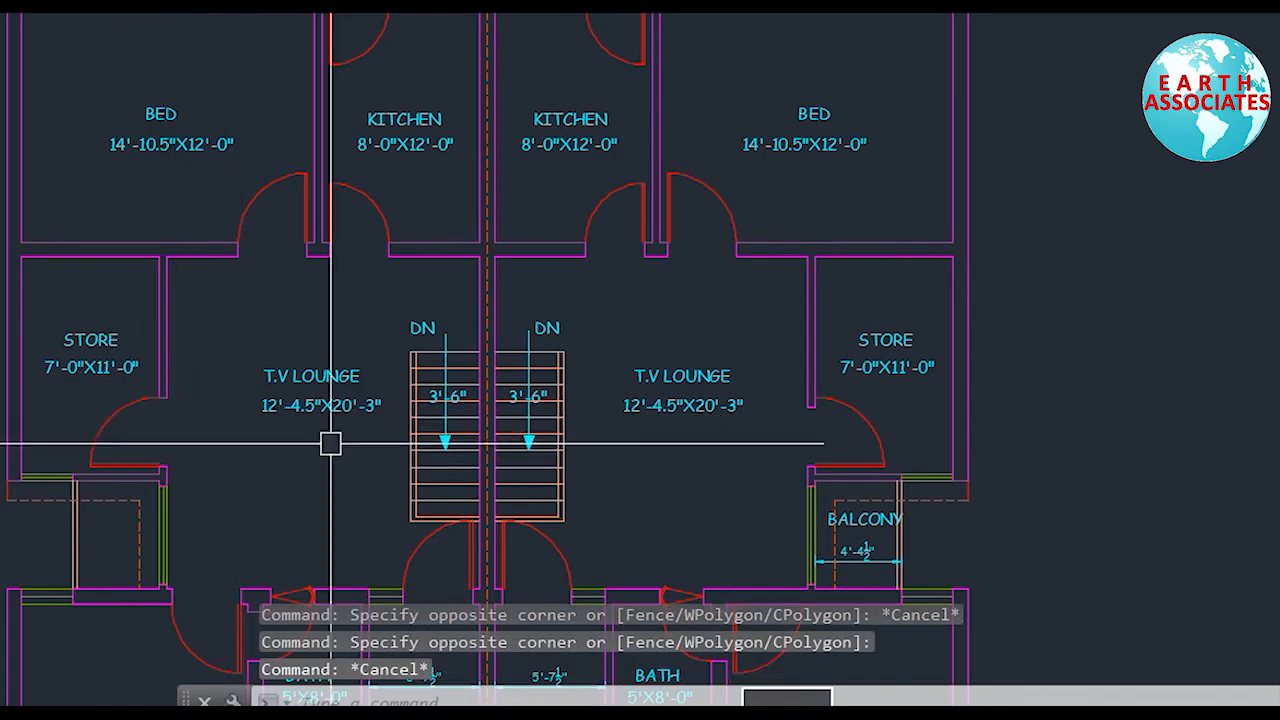
# Explode the right home block reference into its component objects
pyautogui.click(1214, 270)
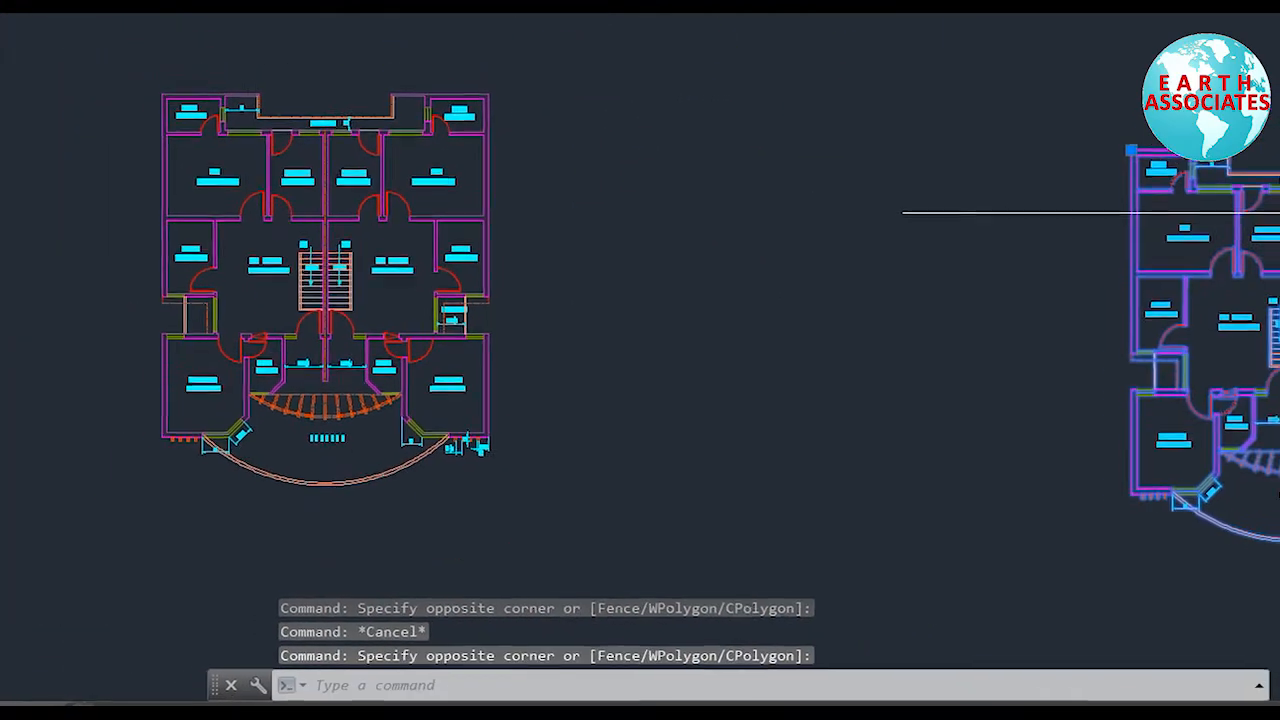
pyautogui.press('Escape')
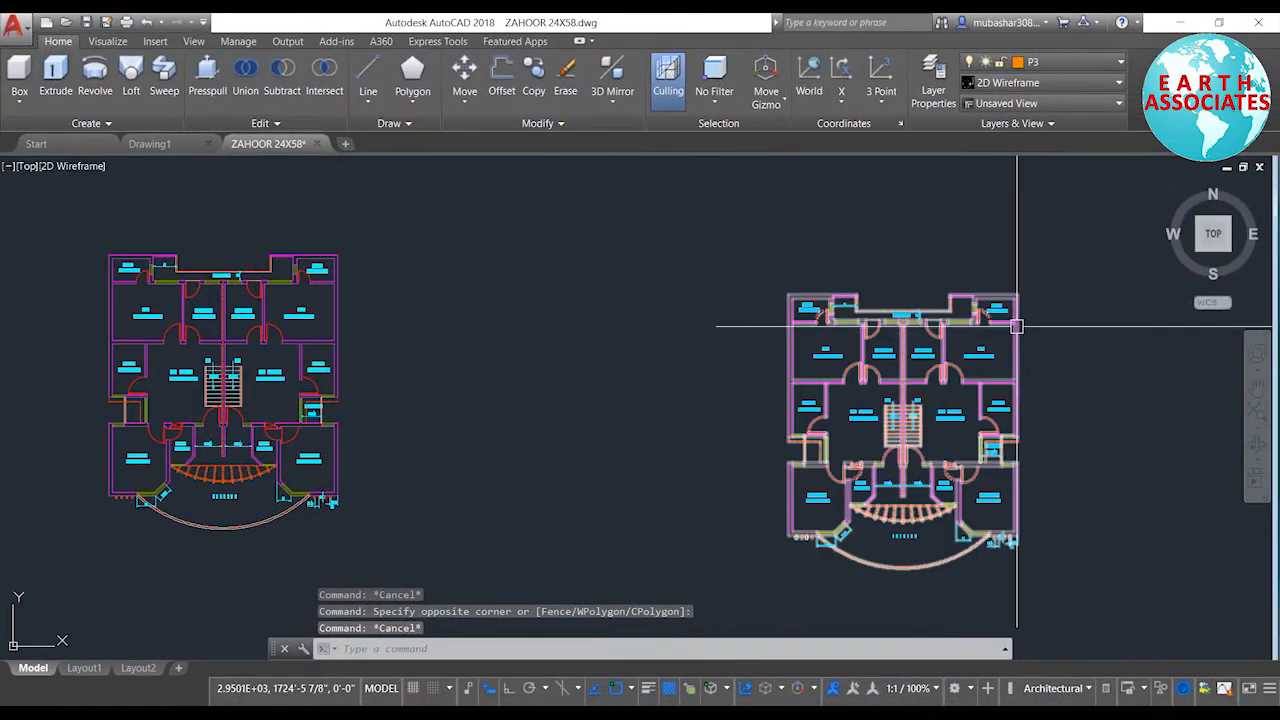
pyautogui.click(1018, 335)
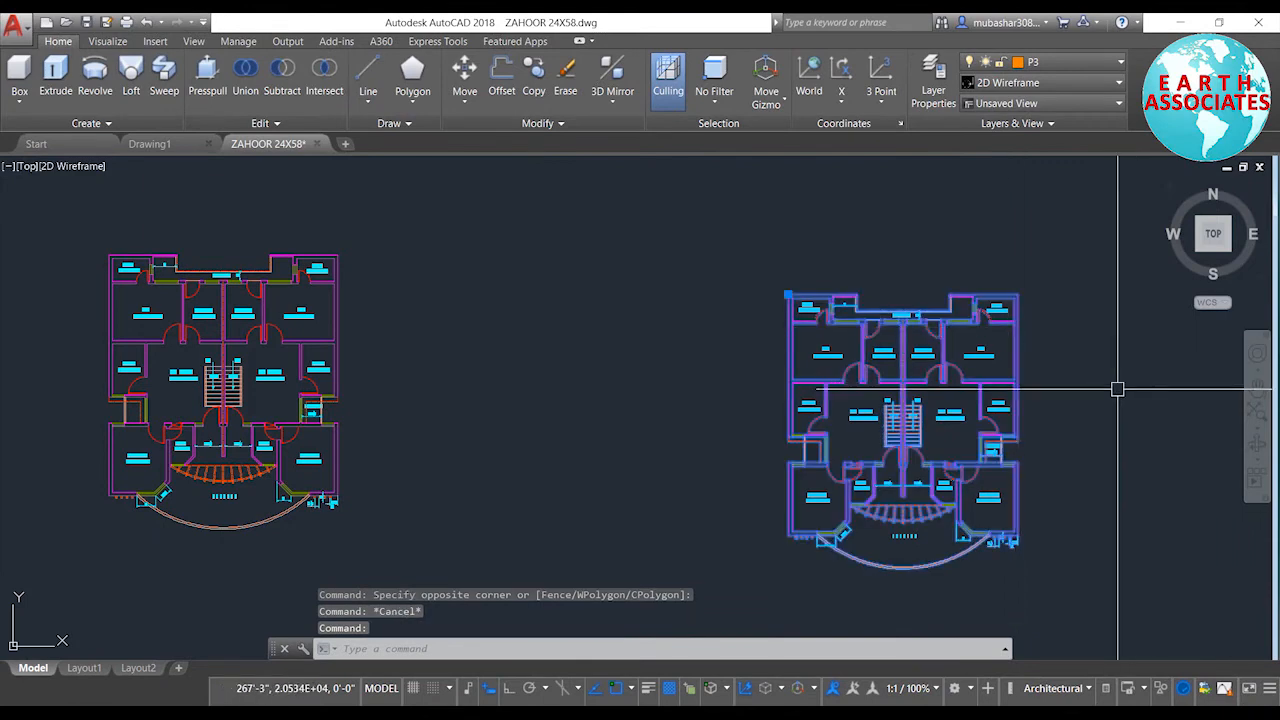
pyautogui.press('space')
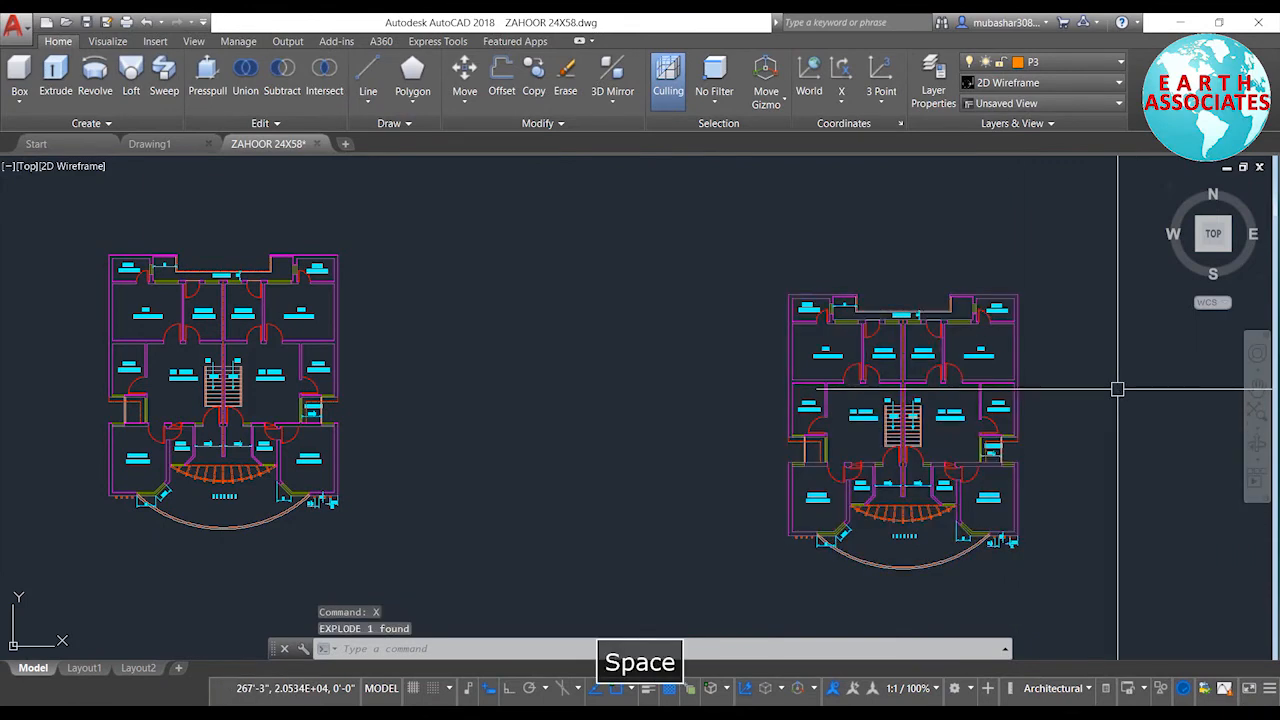
# Start inserting the block "home" at scale 1 and rotation 0, with its insertion point specified on screen
pyautogui.scroll(-4, 881, 395)
pyautogui.moveTo(881, 395); pyautogui.dragTo(577, 401, button='middle')
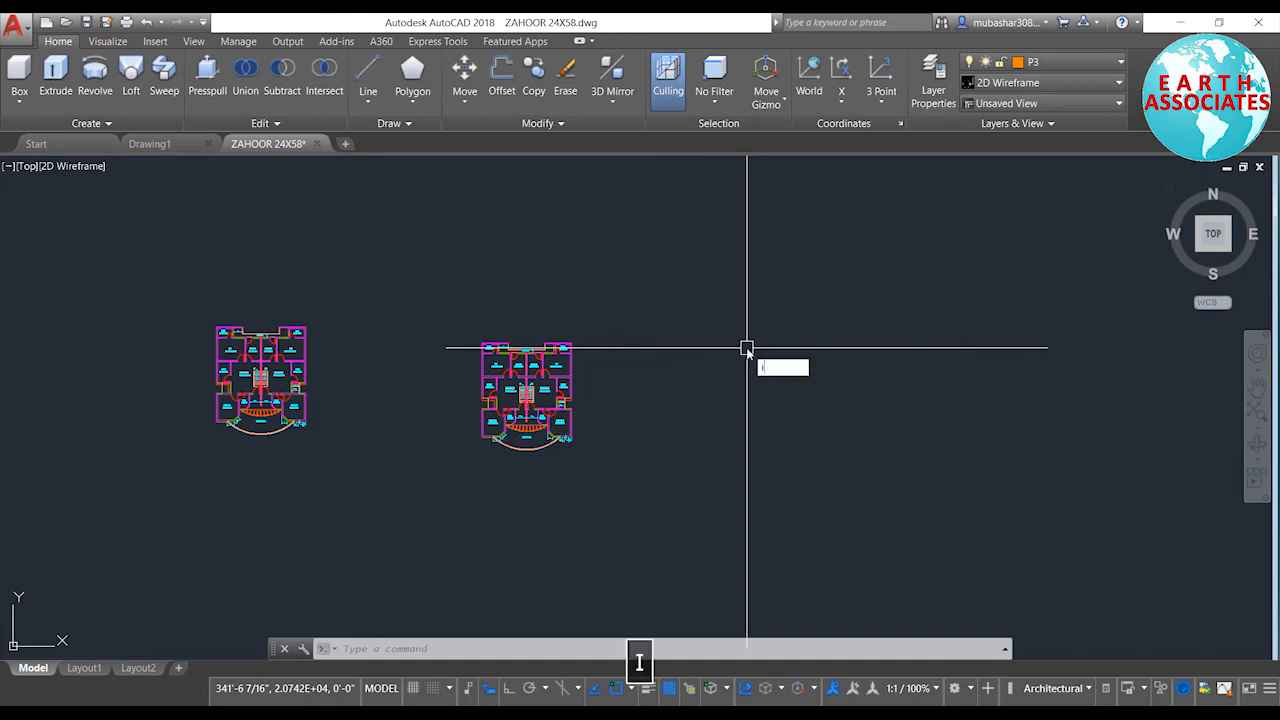
pyautogui.press('space')
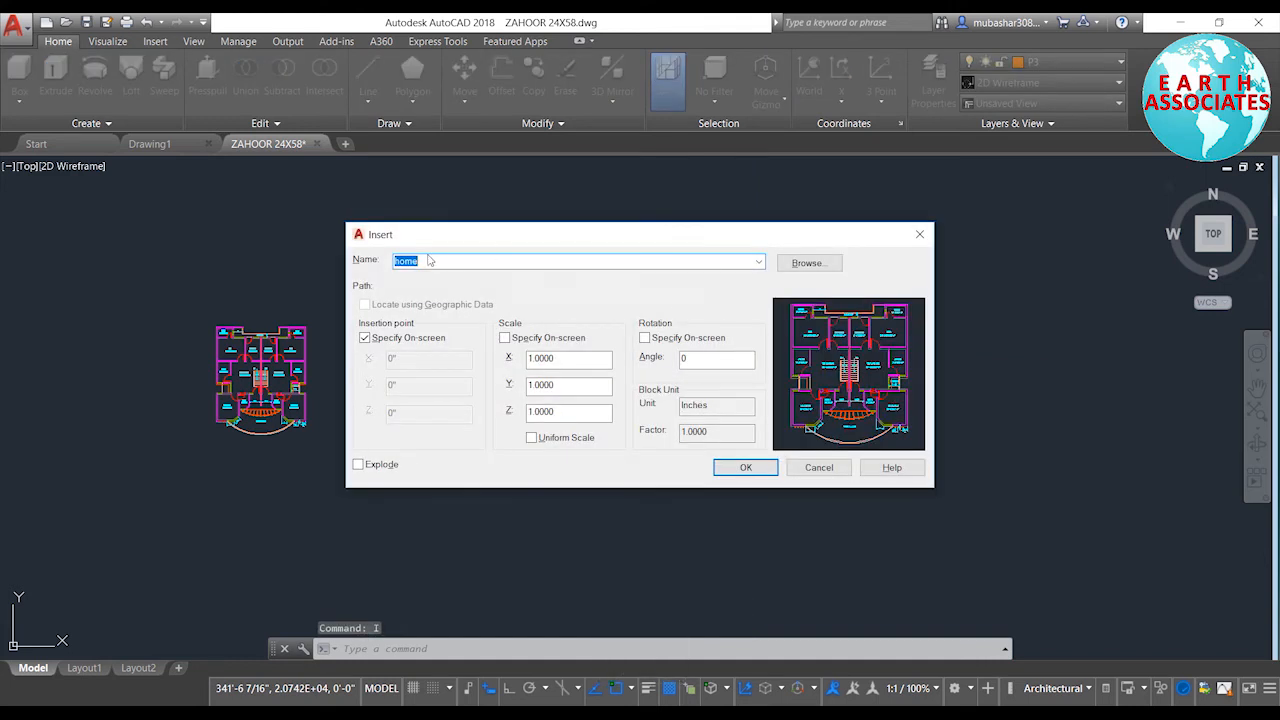
pyautogui.click(776, 470)
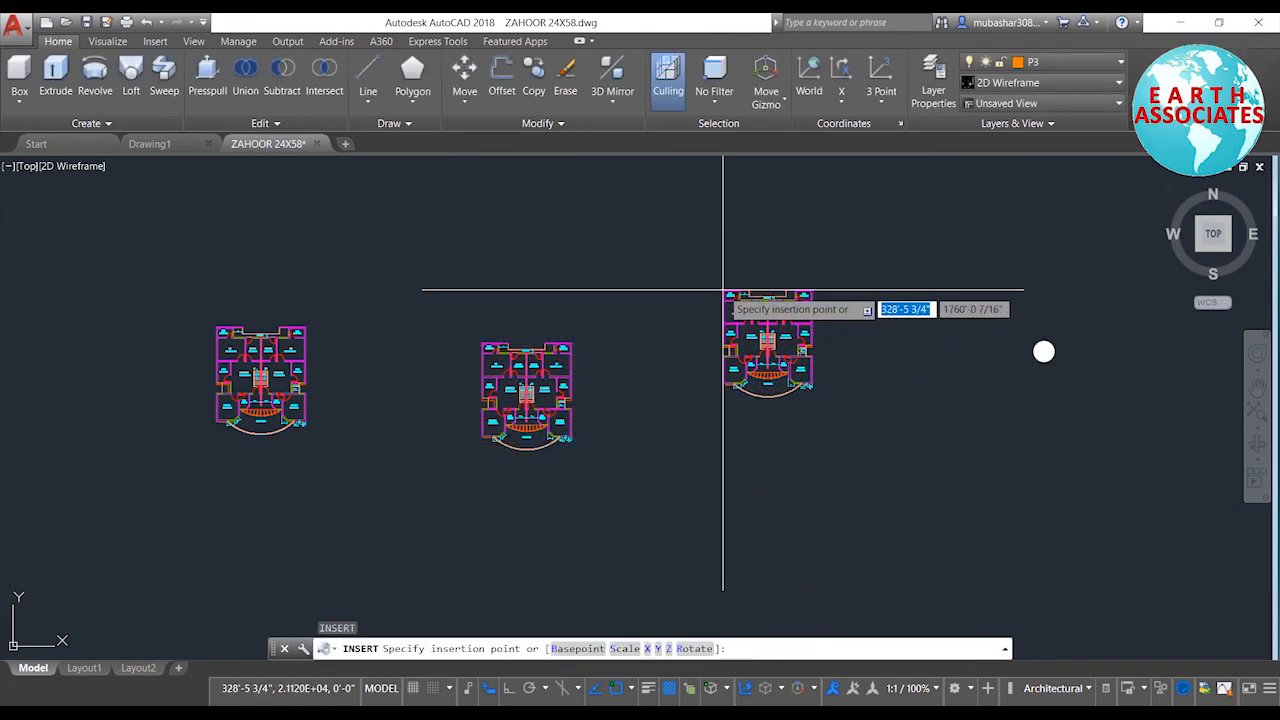